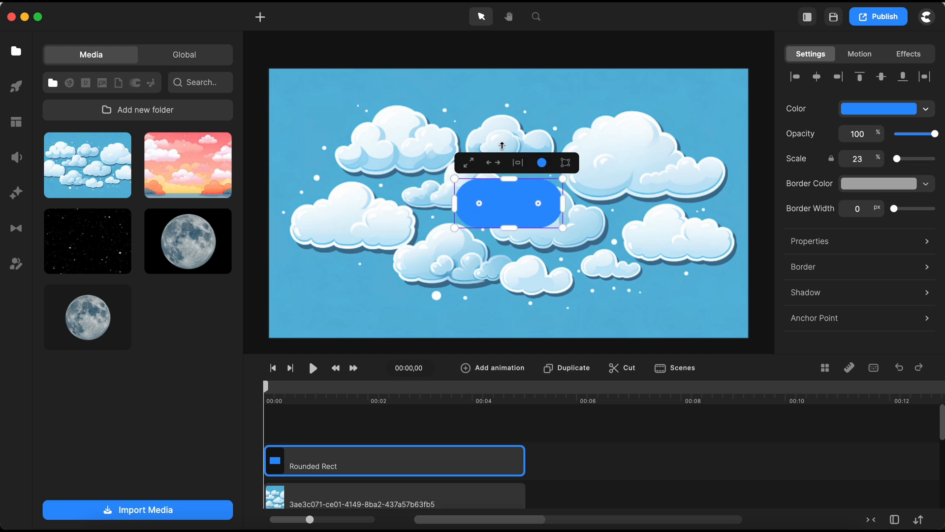
Rename the Rounded Rect layer to Track Matte Mask 1.
left_click(577, 445)
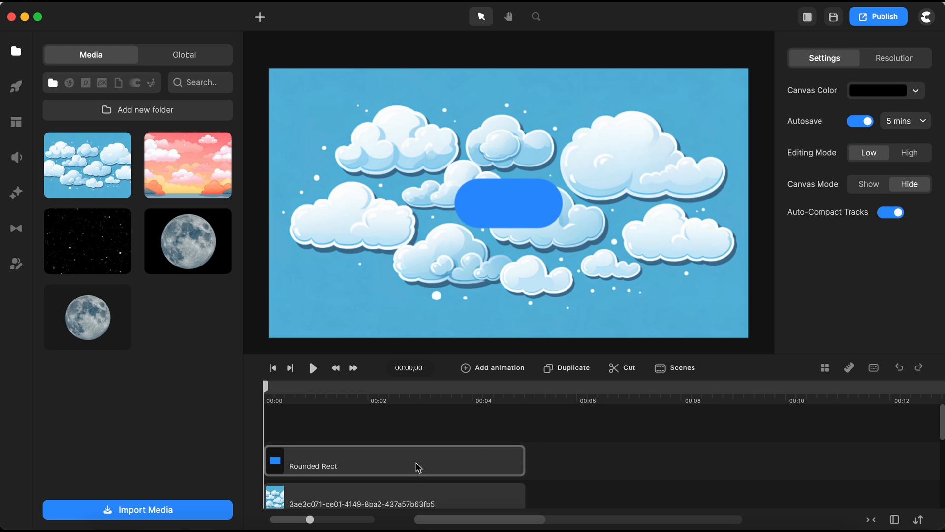
right_click(418, 466)
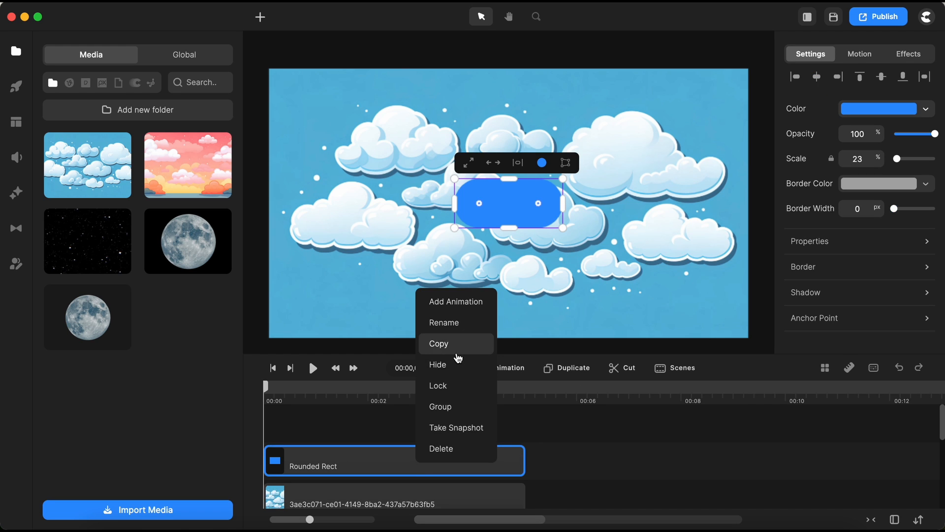
left_click(449, 329)
type("Track")
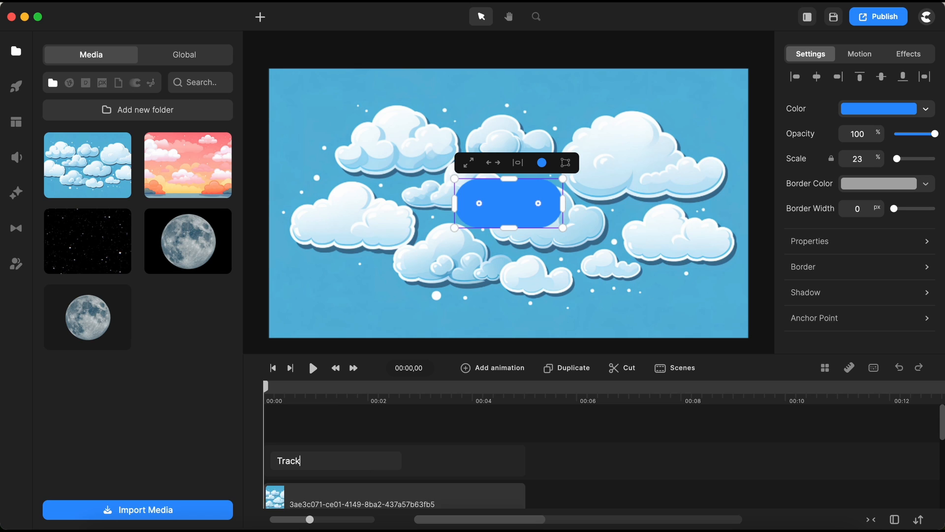
type(" Matte Mask 1")
key("Return")
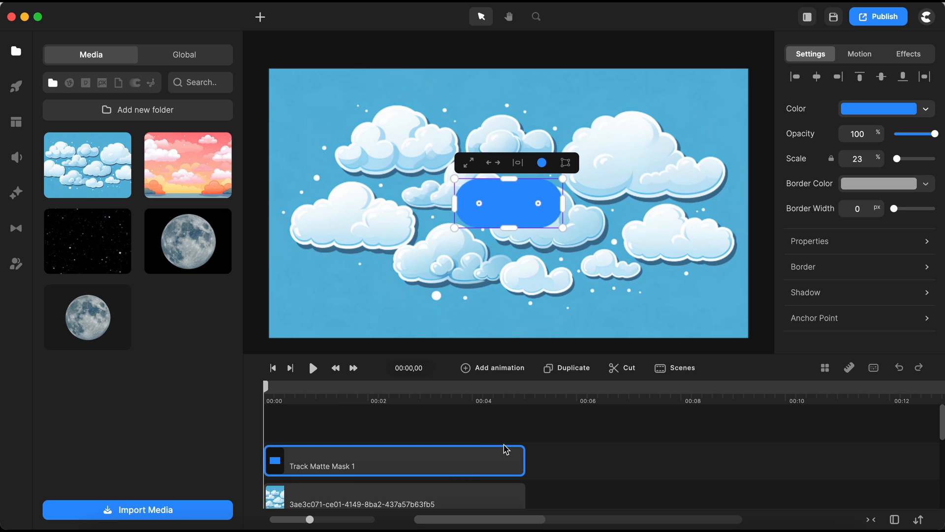
Duplicate the mask layer and rename the copy to Track Matte Mask 2.
left_click(563, 369)
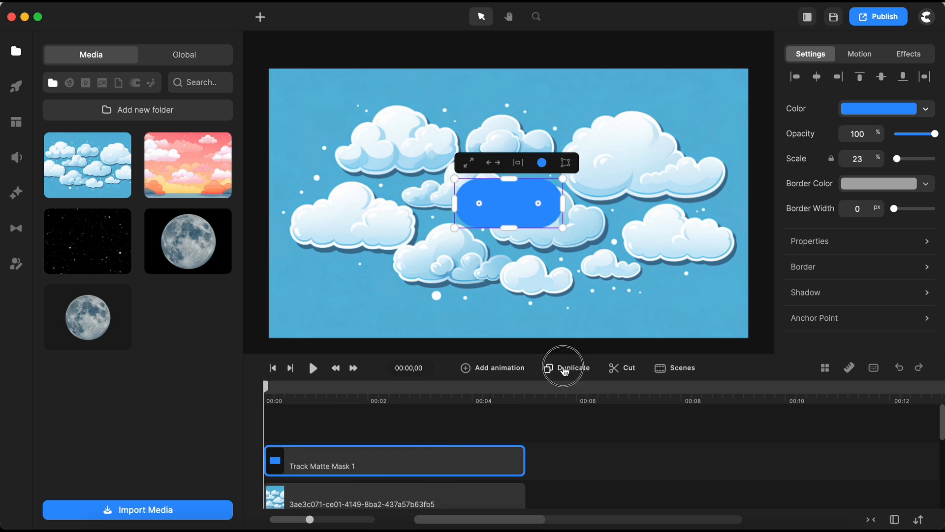
right_click(417, 468)
left_click(459, 326)
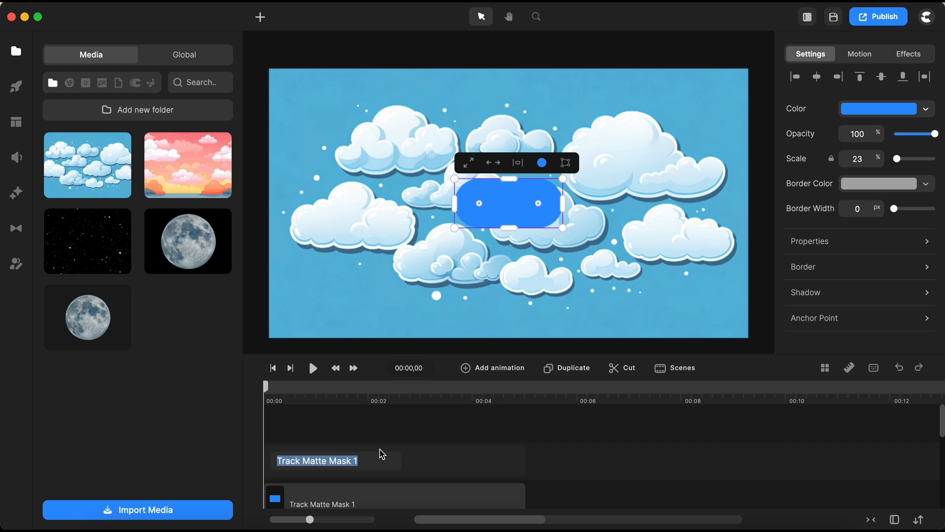
left_click(380, 457)
key("BackSpace")
type("2")
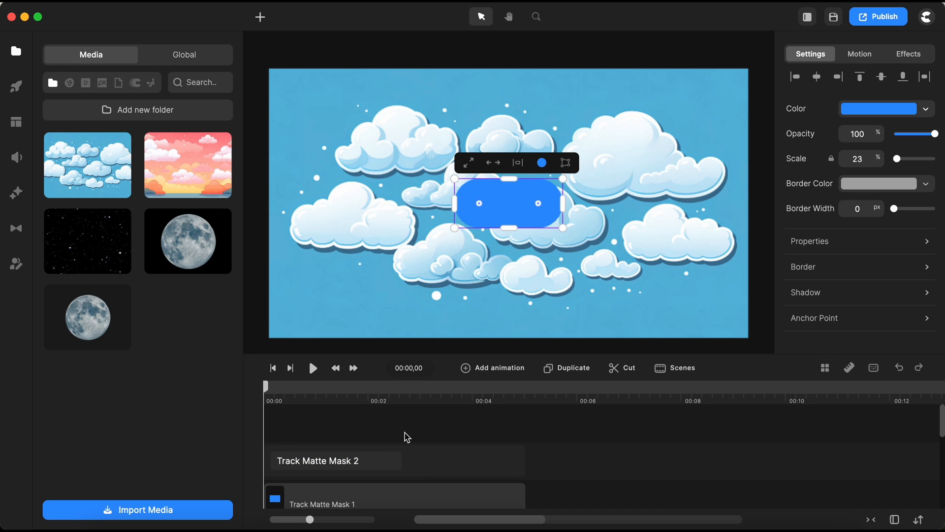
key("Return")
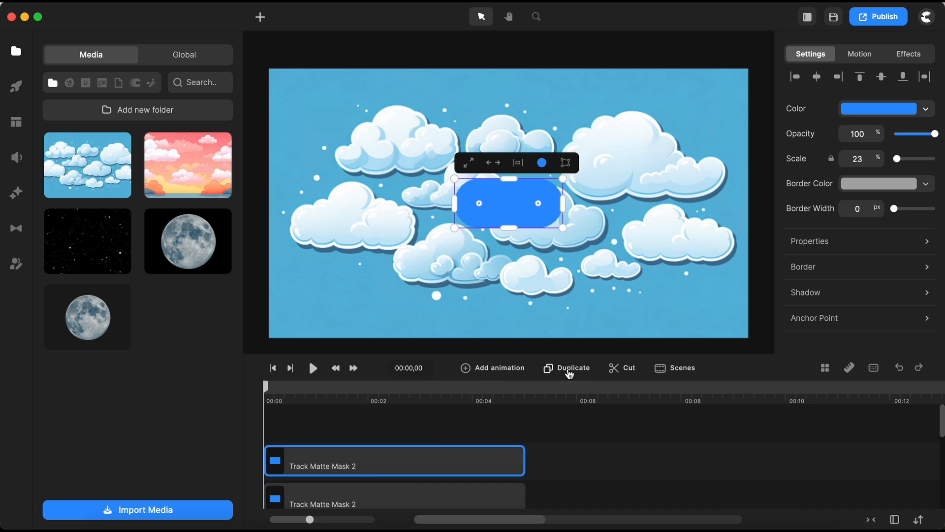
Rename the top Track Matte Mask 2 layer to Mask.
right_click(374, 472)
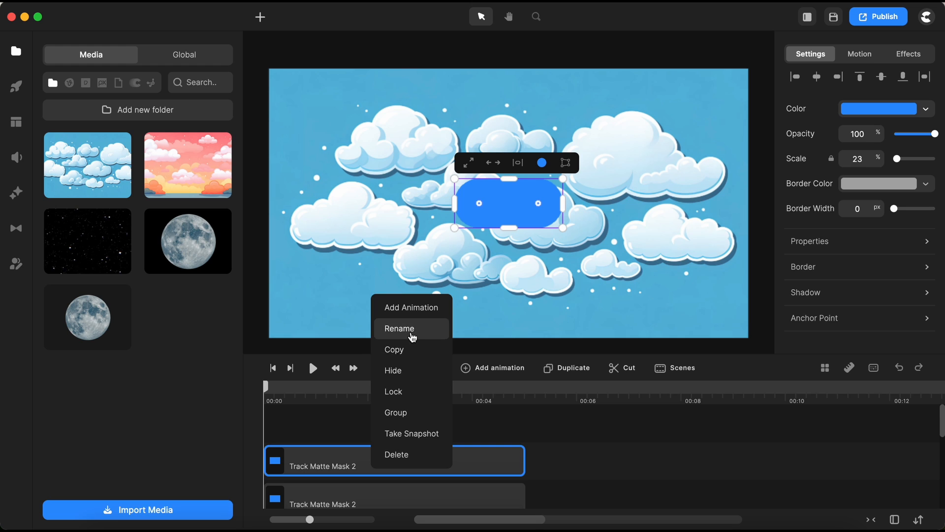
left_click(412, 328)
left_click(377, 462)
key("BackSpace")
left_click(330, 461)
key("BackSpace")
key("BackSpace")
key("BackSpace")
key("BackSpace")
key("BackSpace")
key("BackSpace")
key("BackSpace")
key("BackSpace")
key("BackSpace")
key("BackSpace")
key("BackSpace")
key("BackSpace")
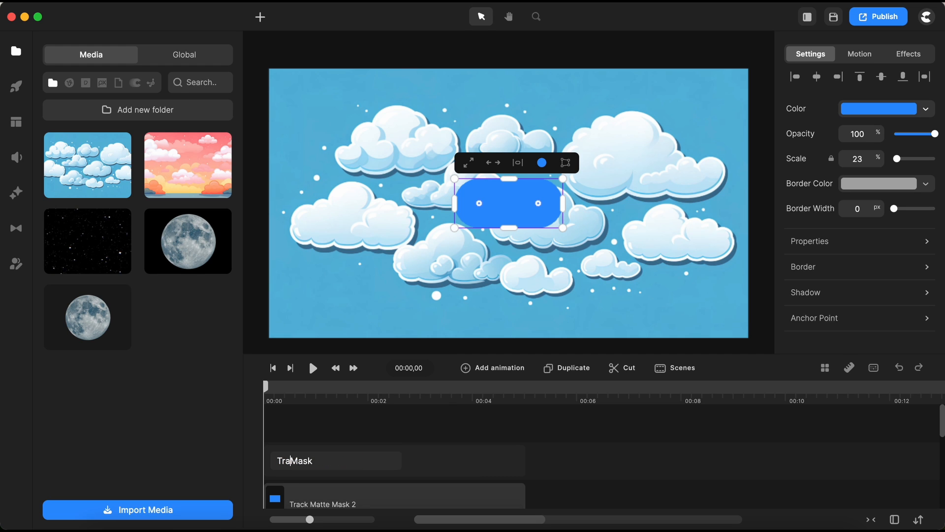
key("Return")
Move the Track Matte Mask 2 clip along the timeline to start around the 5-second mark.
scroll(507, 462, "down", 1)
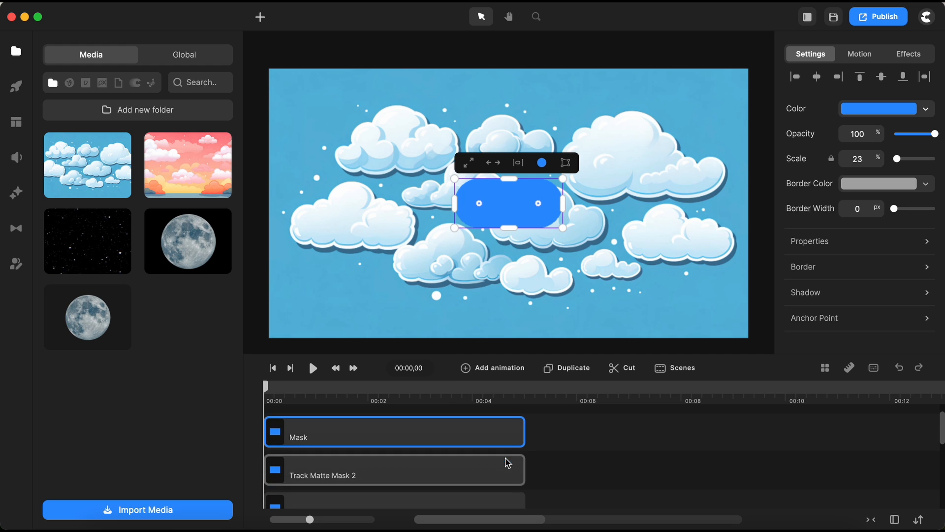
left_click_drag(544, 434, 700, 482)
scroll(477, 477, "down", 2)
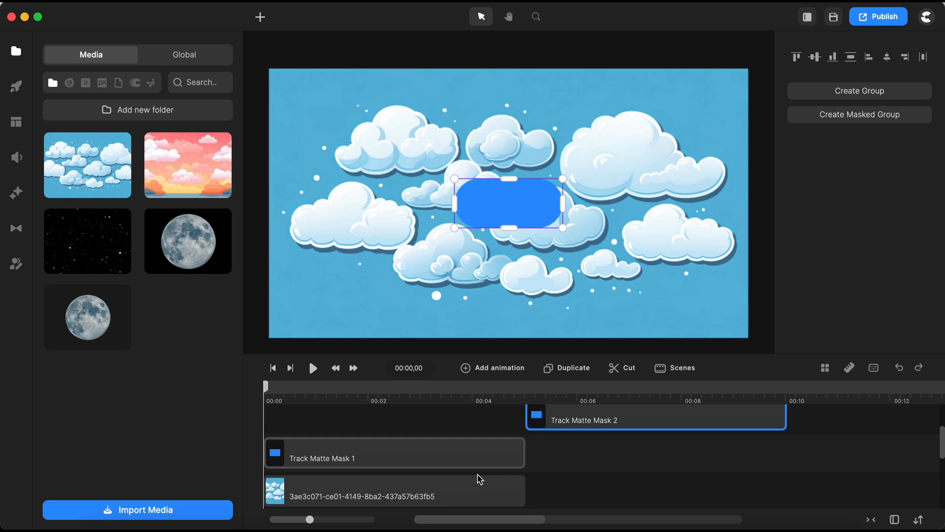
scroll(480, 479, "up", 1)
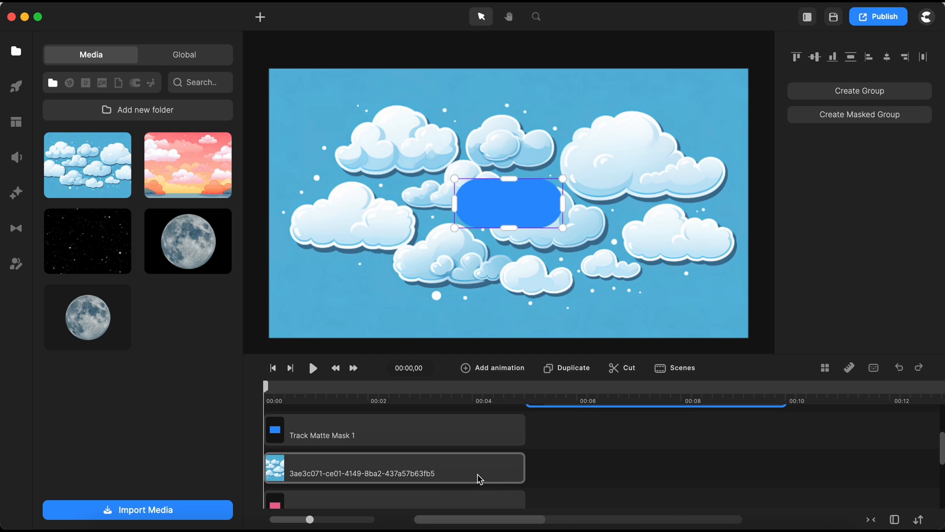
Set the cloud image layer's track matte to Track Matte Mask 1 with the Alpha type.
left_click(435, 481)
scroll(834, 254, "down", 3)
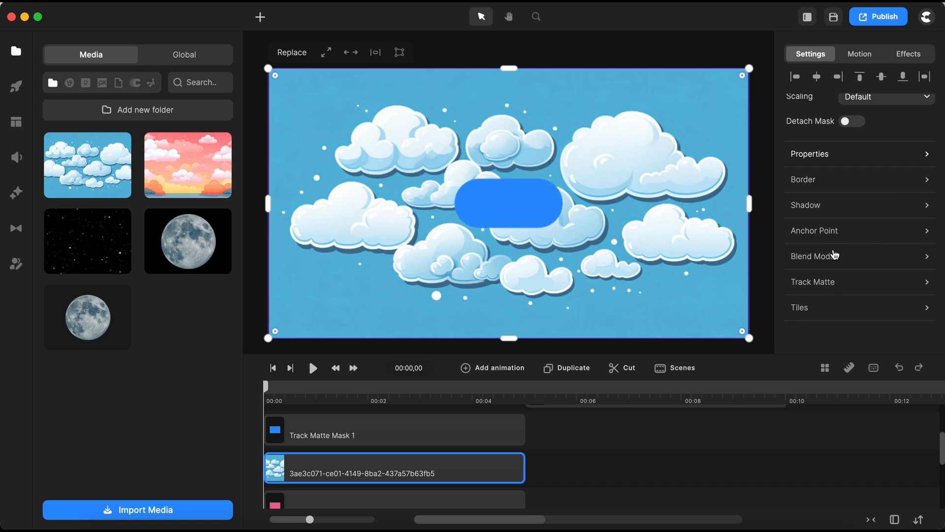
left_click(819, 287)
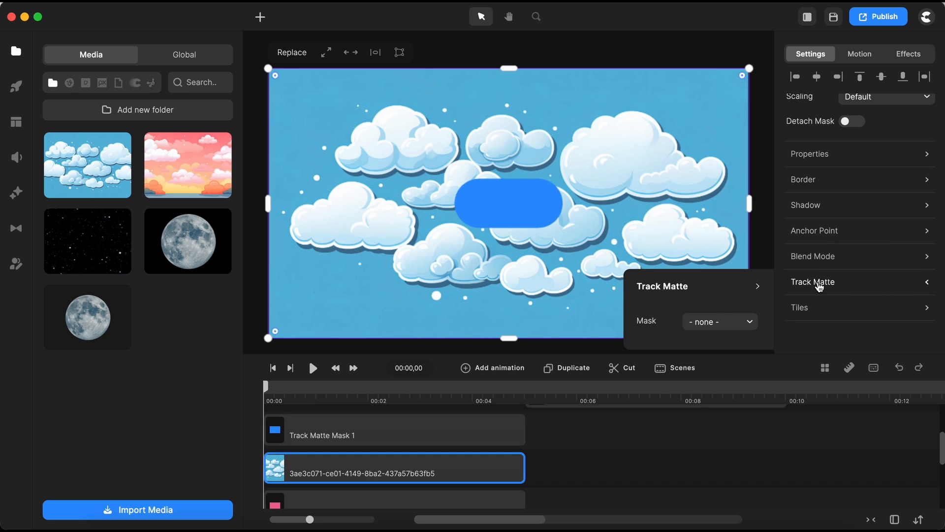
left_click(746, 320)
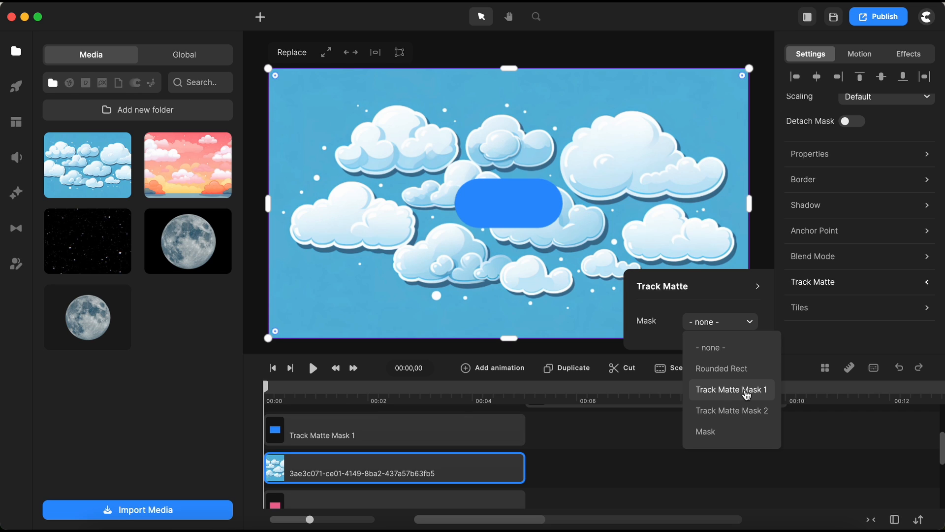
left_click(746, 392)
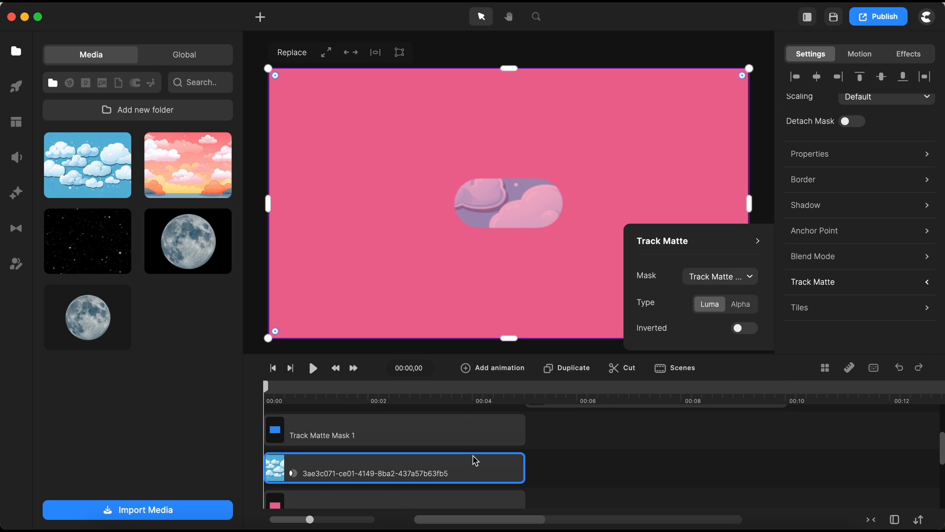
left_click(749, 305)
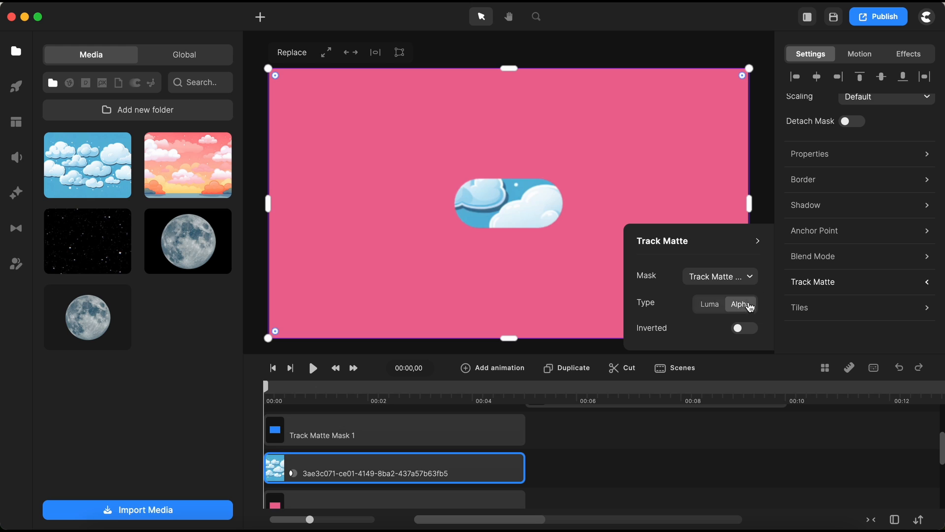
Add a Position animation to the cloud image layer with Expo easing.
left_click(584, 486)
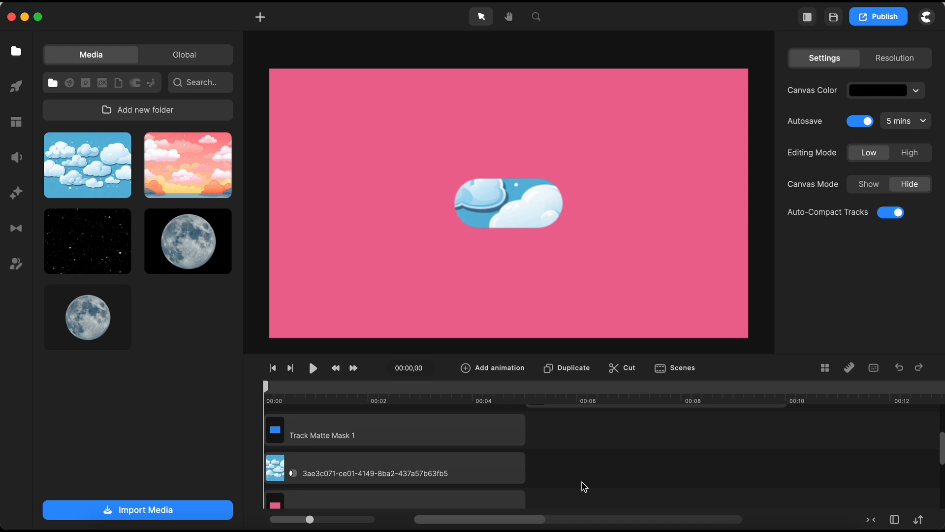
left_click(382, 482)
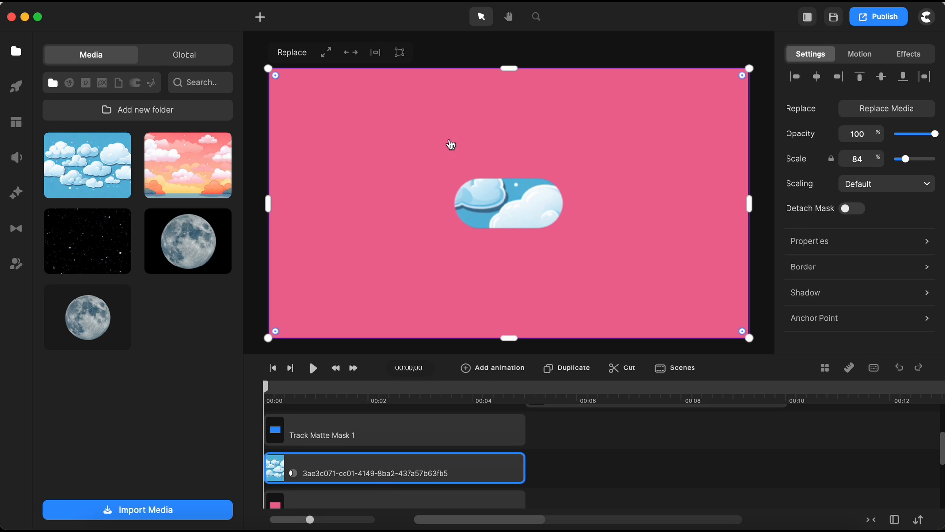
left_click(498, 371)
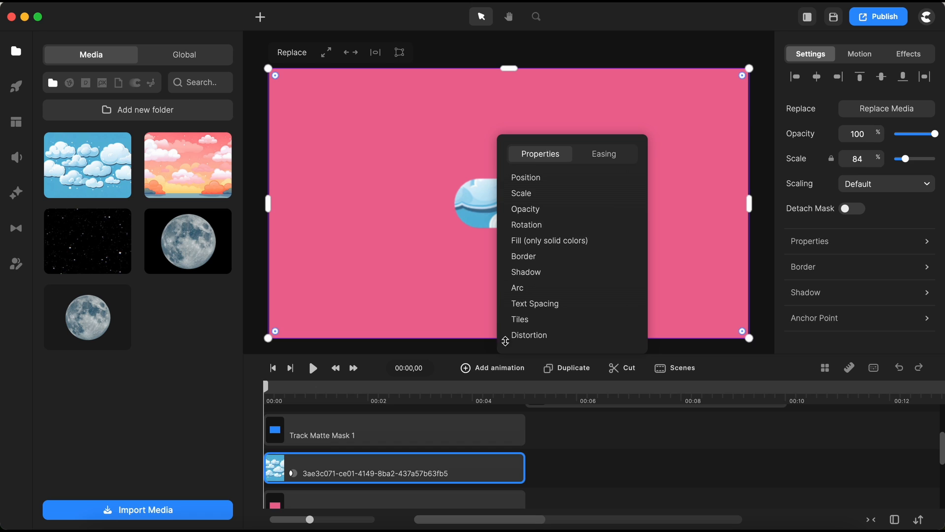
left_click(596, 178)
left_click(603, 157)
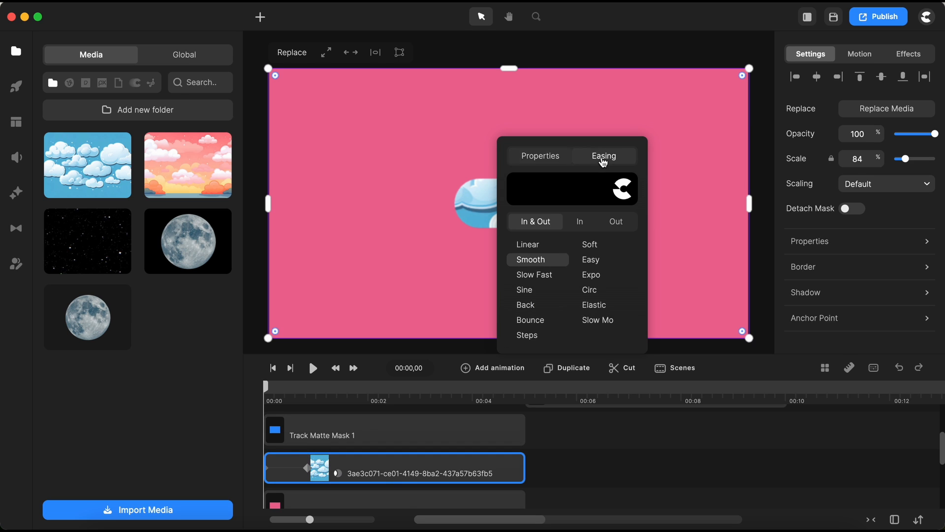
left_click(596, 279)
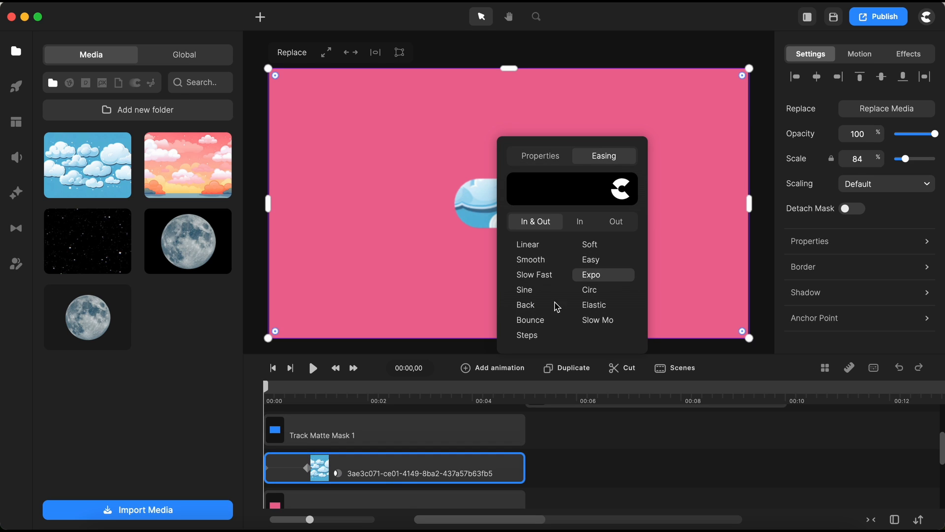
Preview the cloud image's position animation from the start of the timeline.
left_click(285, 478)
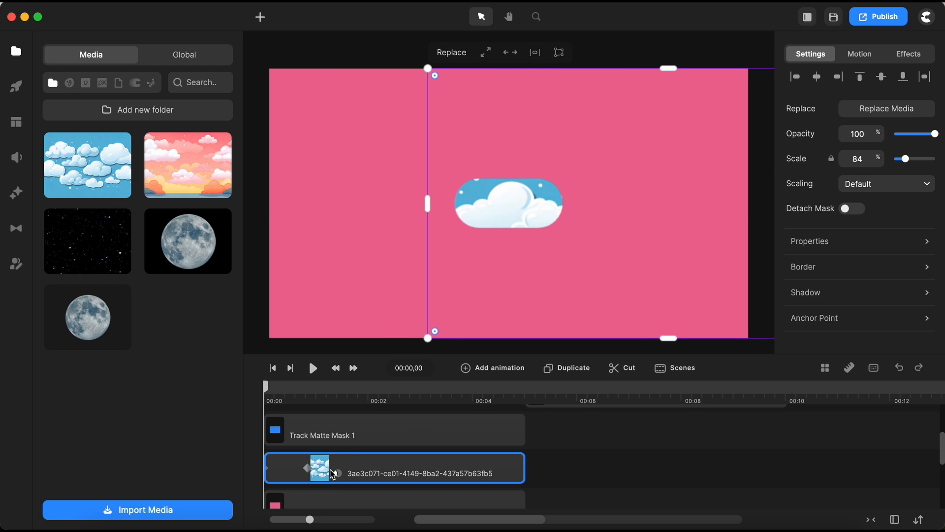
left_click(307, 467)
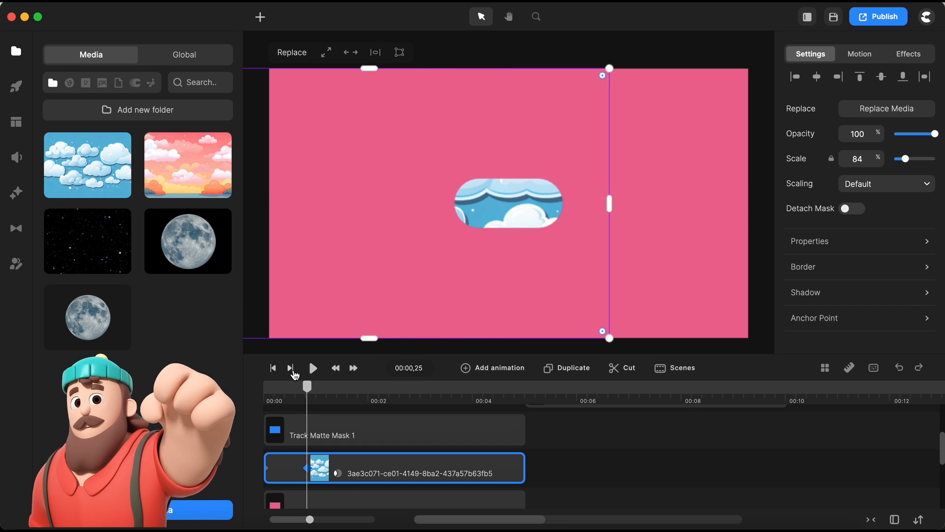
left_click(277, 368)
key("space")
key("space")
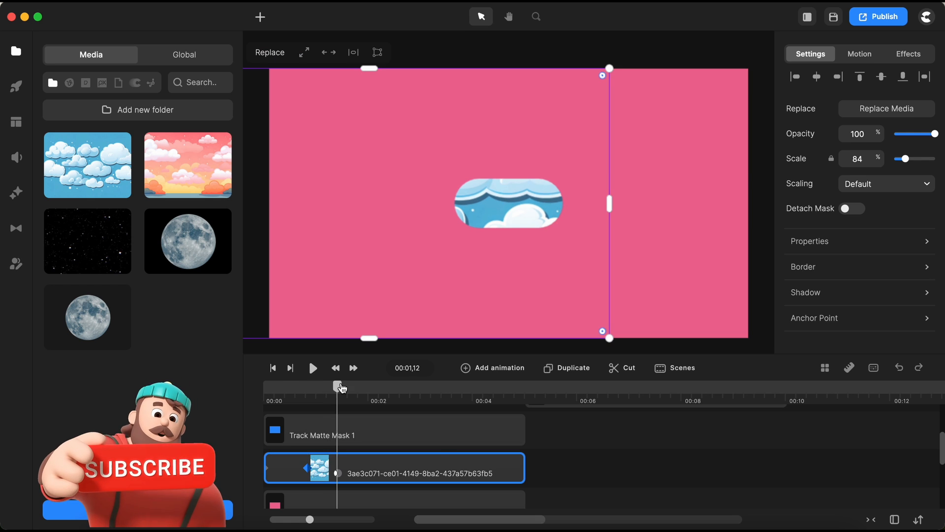
Scale the cloud image down to about 37%.
left_click(454, 479)
left_click(454, 479)
scroll(568, 248, "down", 5)
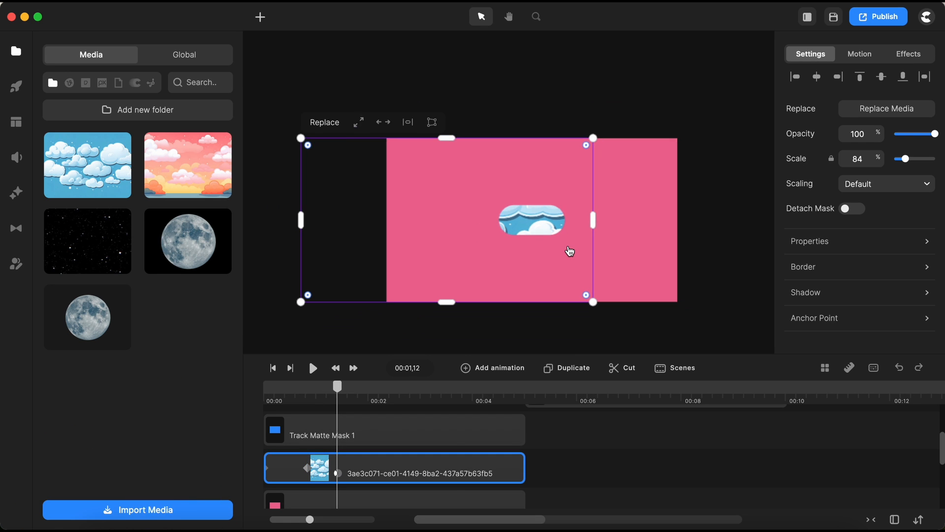
left_click_drag(313, 143, 467, 189)
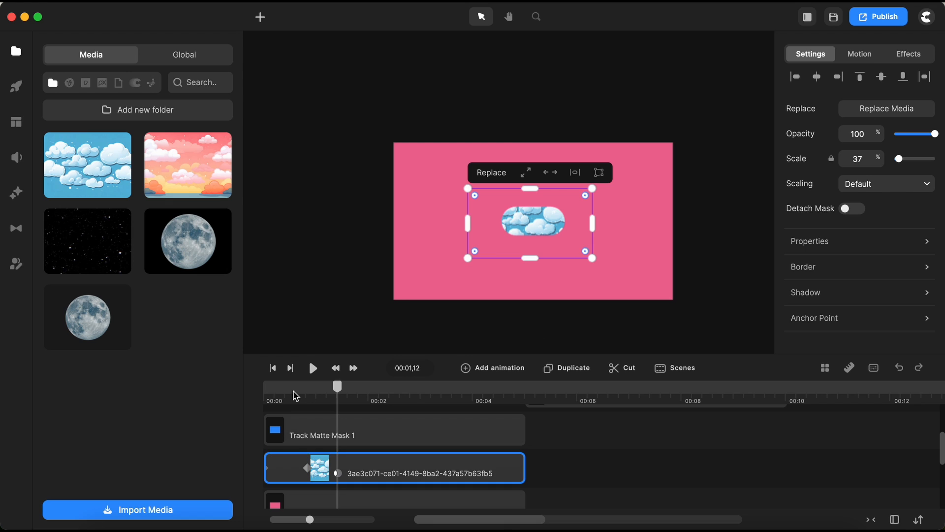
At the start of the animation, nudge the cloud image left toward the mask.
left_click(274, 369)
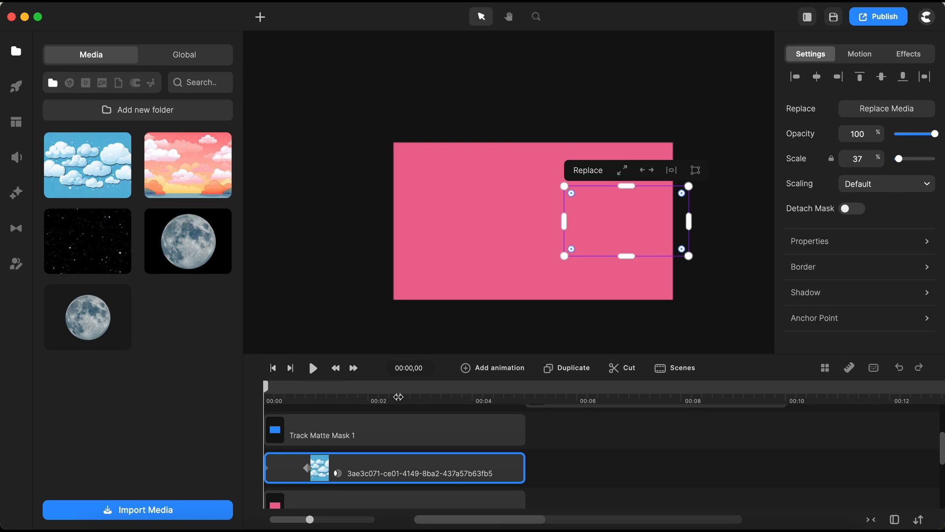
key("shift+Left")
key("shift+Left")
key("shift+Left")
key("shift+Left")
key("shift+Left")
key("shift+Left")
key("shift+Left")
key("shift+Left")
key("shift+Left")
key("shift+Left")
key("shift+Left")
key("shift+Left")
key("shift+Left")
key("shift+Left")
key("shift+Left")
key("shift+Left")
key("shift+Left")
key("shift+Left")
key("shift+Left")
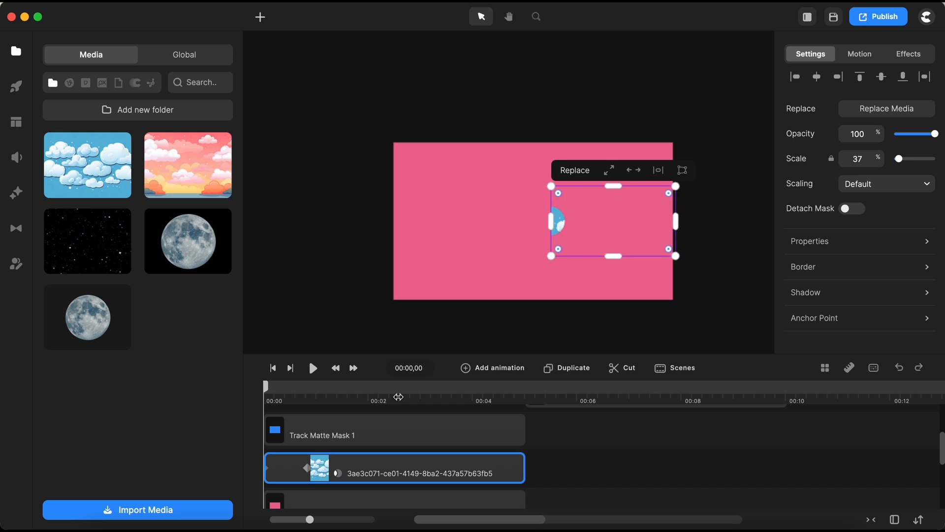
key("shift+Left")
key("shift+Left")
key("shift+Left")
key("shift+Left")
key("shift+Left")
key("shift+Left")
key("shift+Left")
key("shift+Left")
key("shift+Left")
key("shift+Left")
key("shift+Left")
key("shift+Left")
key("shift+Left")
key("shift+Left")
key("shift+Left")
key("shift+Left")
key("shift+Left")
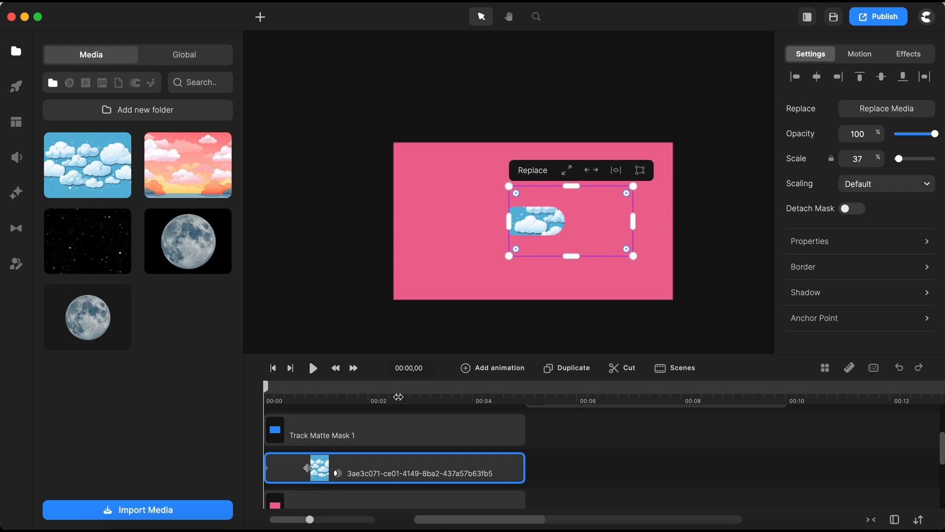
key("shift+Left")
key("shift+Left")
key("shift+Left")
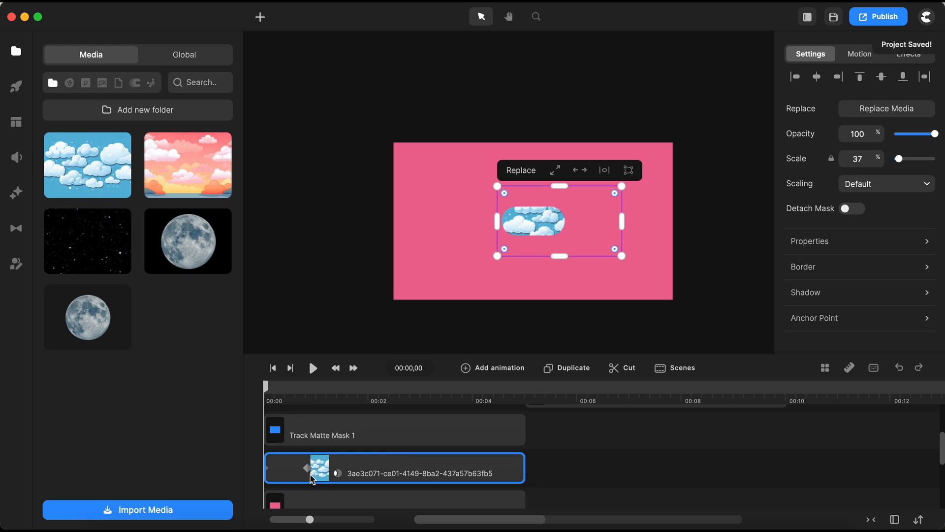
At the end keyframe, nudge the cloud image further left so it slides through the mask.
left_click(308, 469)
key("shift+Right")
key("shift+Right")
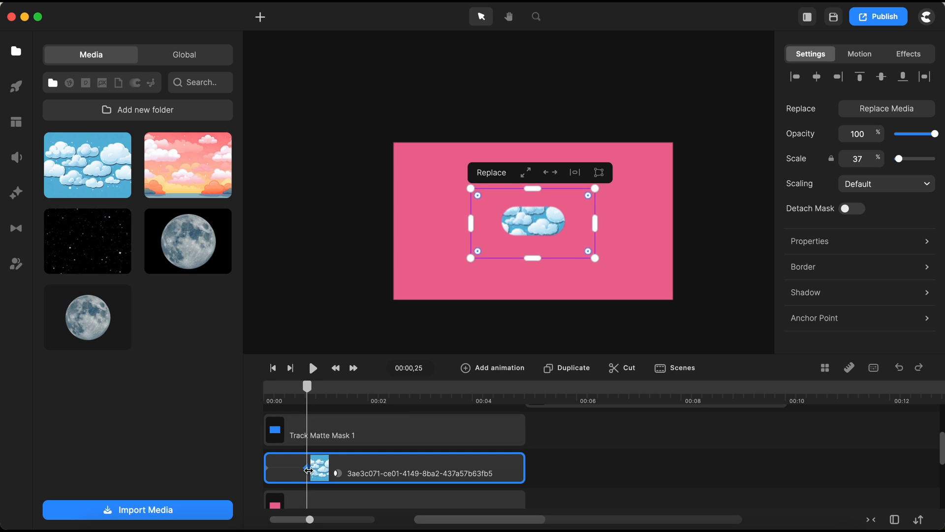
key("shift+Left")
key("shift+Left")
key("shift+Left")
key("shift+Left")
key("shift+Left")
key("shift+Left")
key("shift+Left")
key("shift+Left")
key("shift+Left")
key("shift+Left")
key("shift+Left")
key("shift+Left")
key("shift+Left")
key("shift+Left")
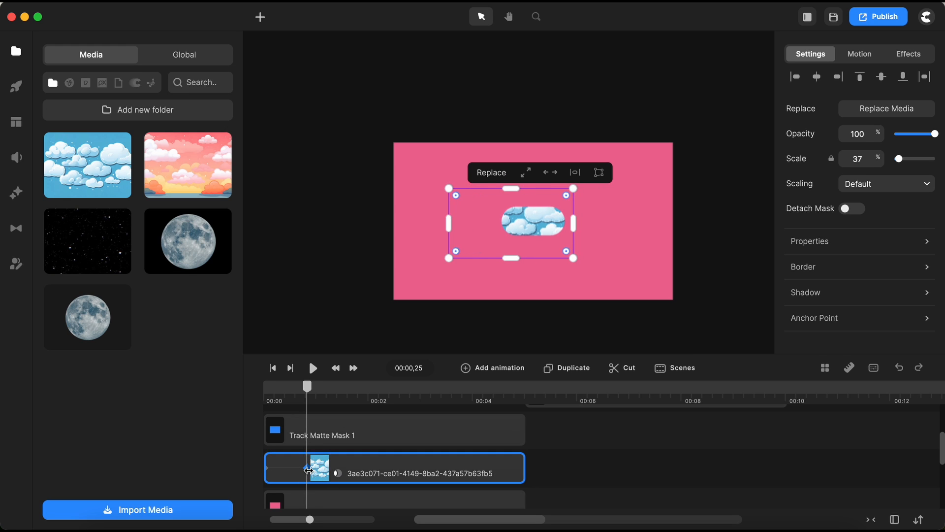
left_click(589, 474)
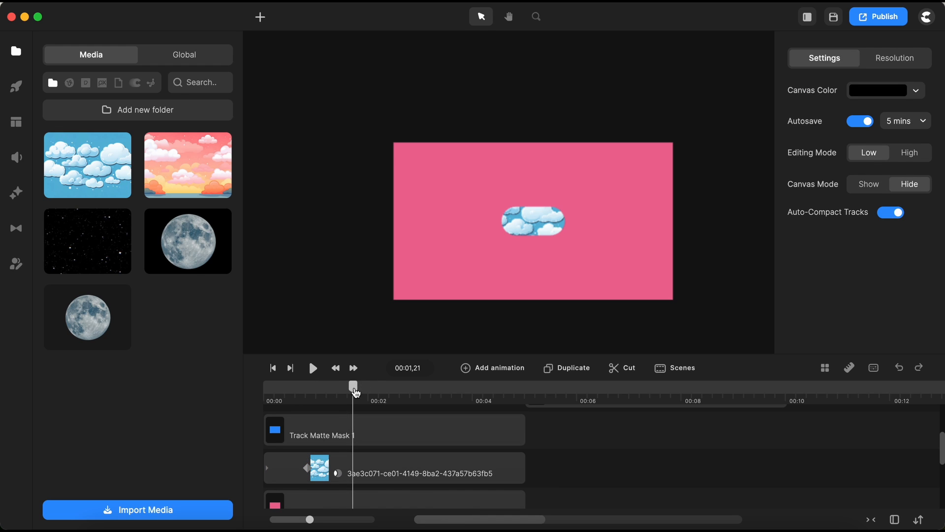
At 00:01,11, add a Position animation with Expo easing to the cloud image.
left_click_drag(353, 394, 338, 395)
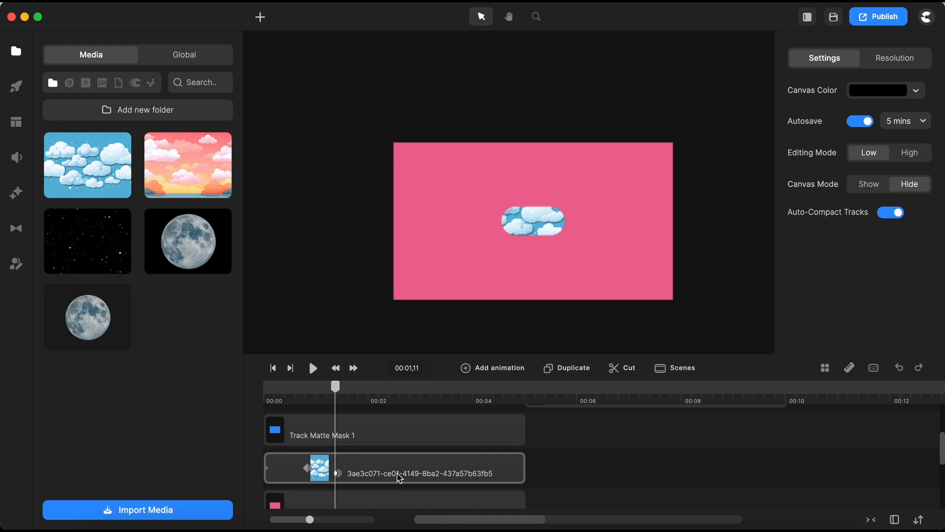
left_click(399, 475)
left_click(492, 369)
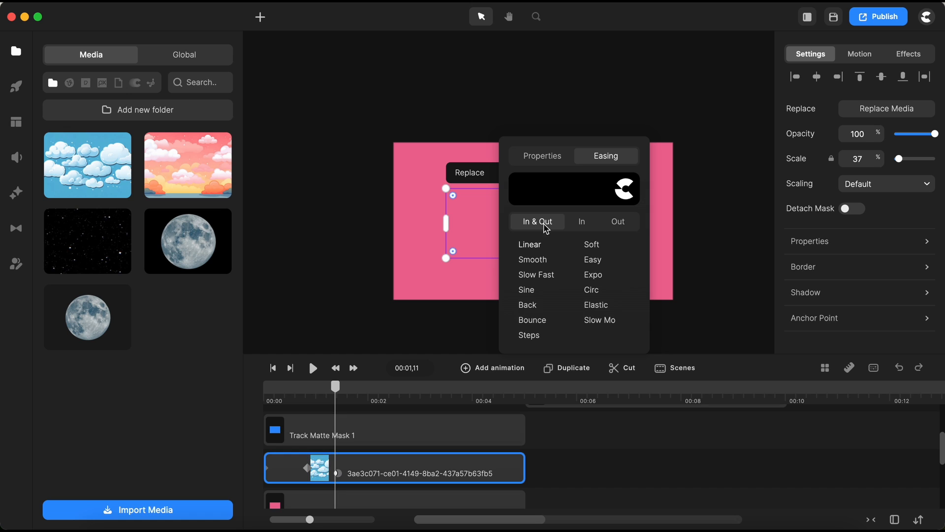
left_click(594, 275)
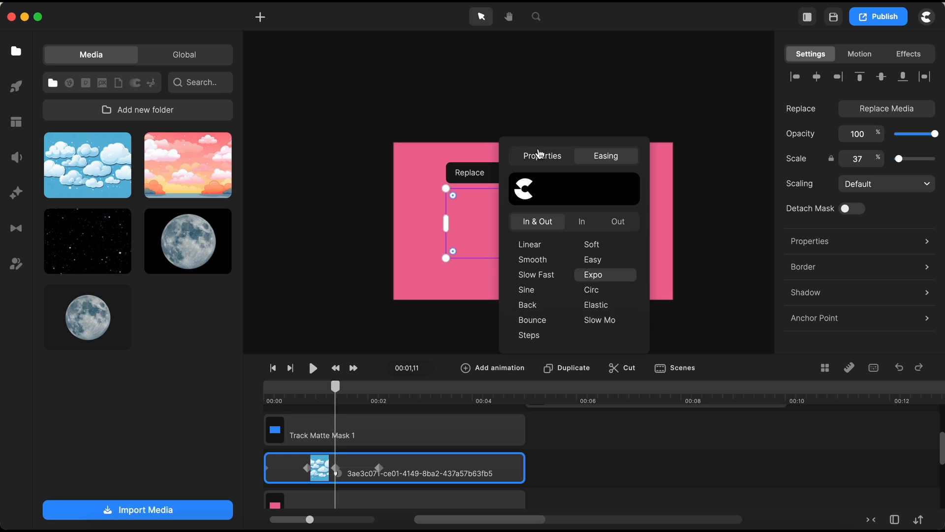
left_click(541, 155)
left_click(535, 179)
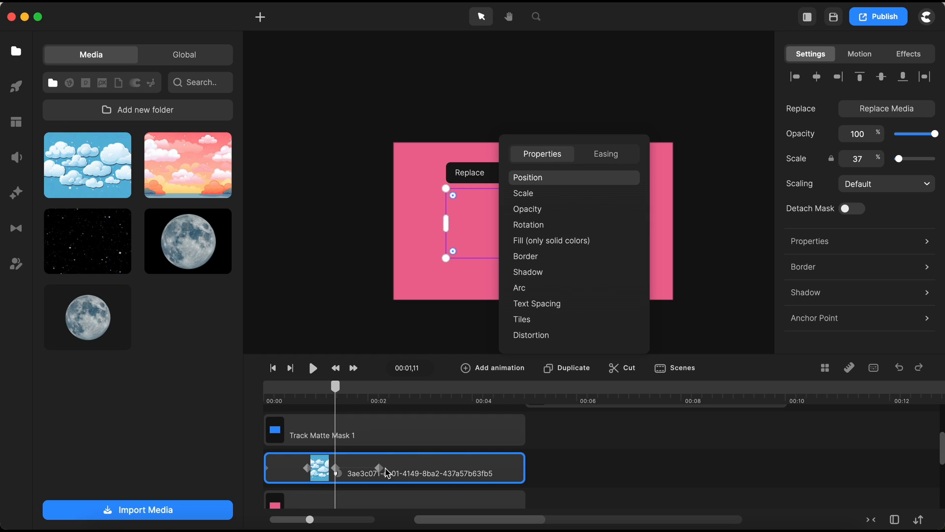
At the 00:02,06 keyframe, nudge the cloud image right so it slides out of the mask.
left_click(378, 467)
left_click(627, 467)
left_click(500, 473)
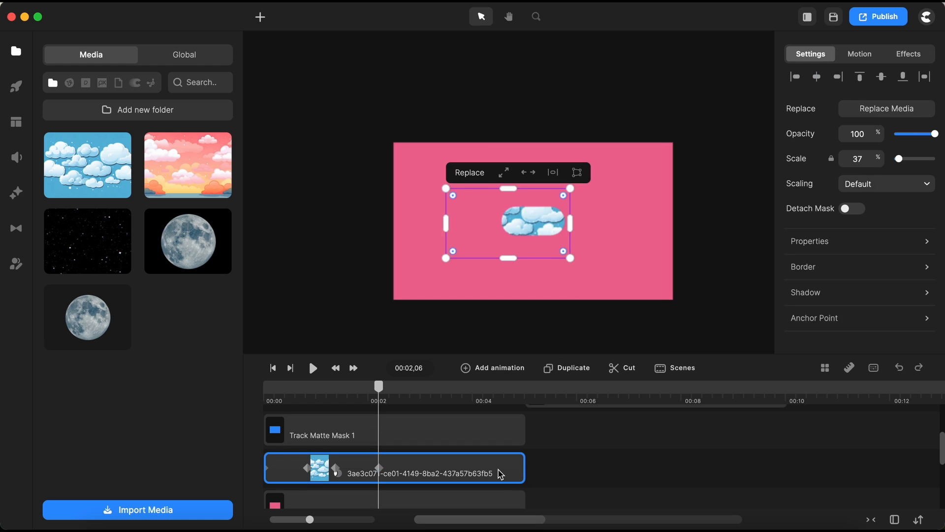
key("shift+Right")
key("shift+Right")
key("shift+Right")
key("shift+Right")
key("shift+Right")
key("shift+Right")
key("shift+Right")
key("shift+Right")
key("shift+Right")
key("shift+Right")
key("shift+Right")
key("shift+Right")
key("shift+Right")
key("shift+Right")
key("shift+Right")
key("shift+Right")
key("shift+Right")
key("shift+Right")
key("shift+Right")
key("shift+Right")
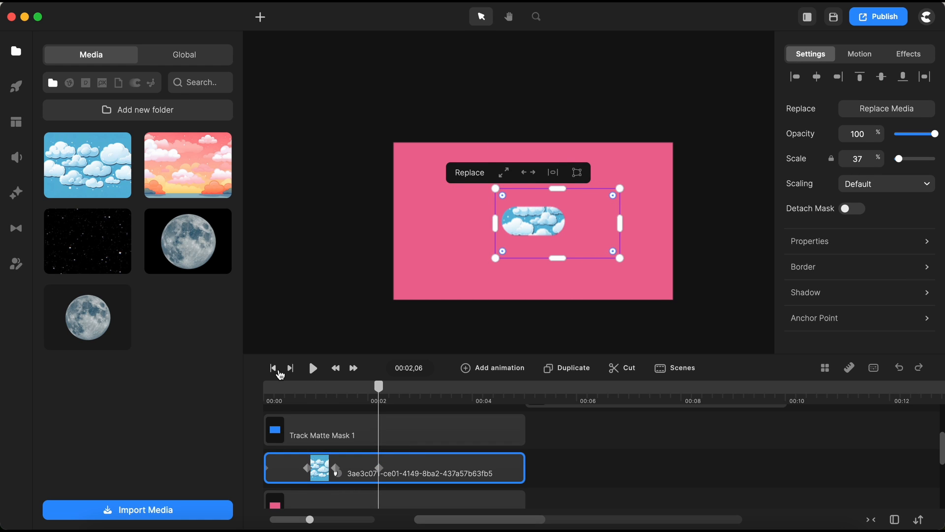
Play the animation from the start of the timeline to preview the cloud's slide.
left_click(274, 369)
key("space")
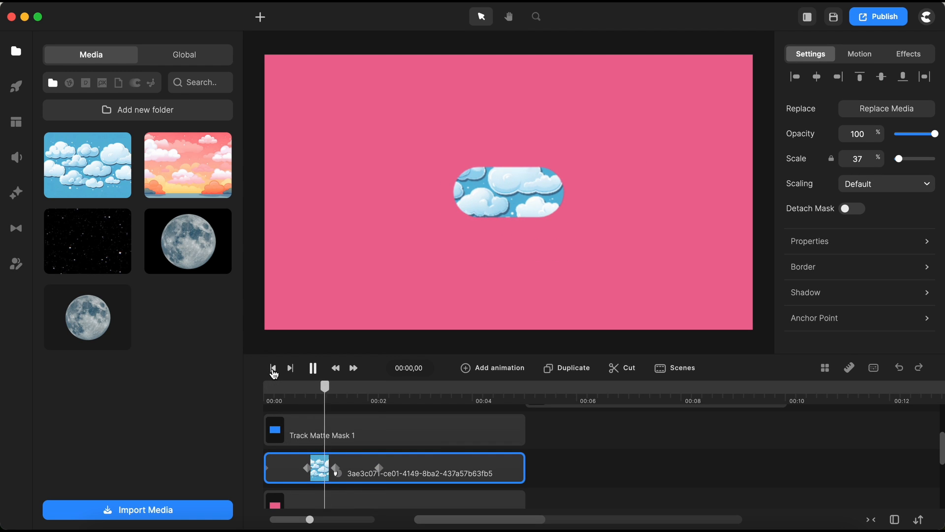
key("space")
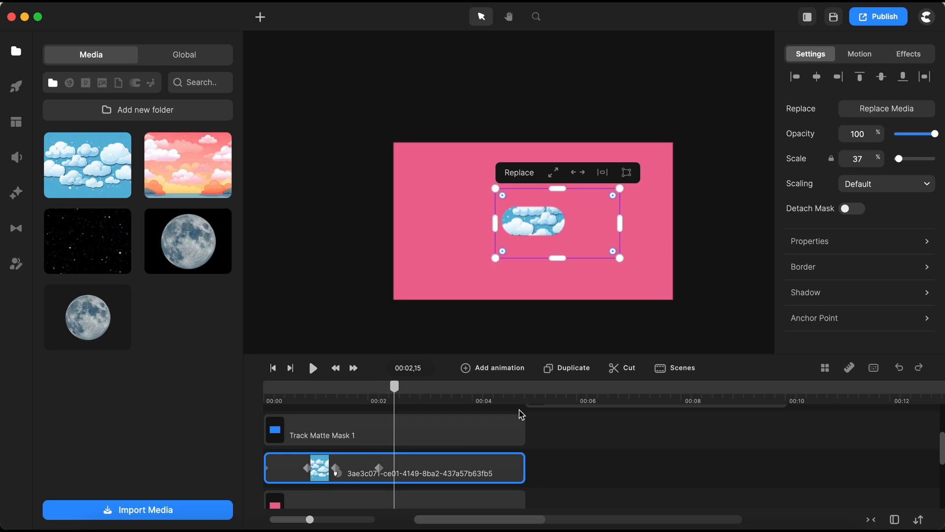
Add the starry sky image to the timeline on a new track below Track Matte Mask 2.
left_click(641, 428)
scroll(463, 475, "up", 2)
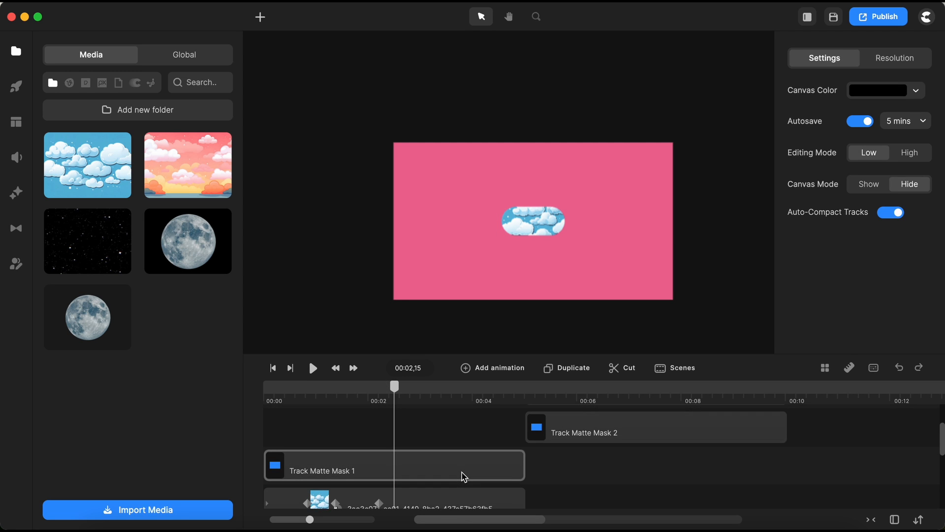
scroll(551, 460, "up", 1)
left_click_drag(610, 342, 609, 300)
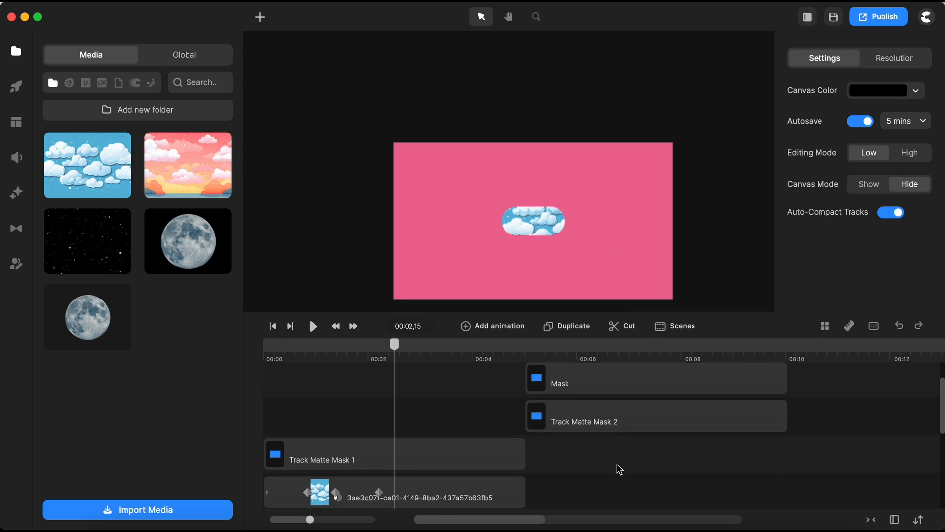
left_click_drag(660, 462, 663, 410)
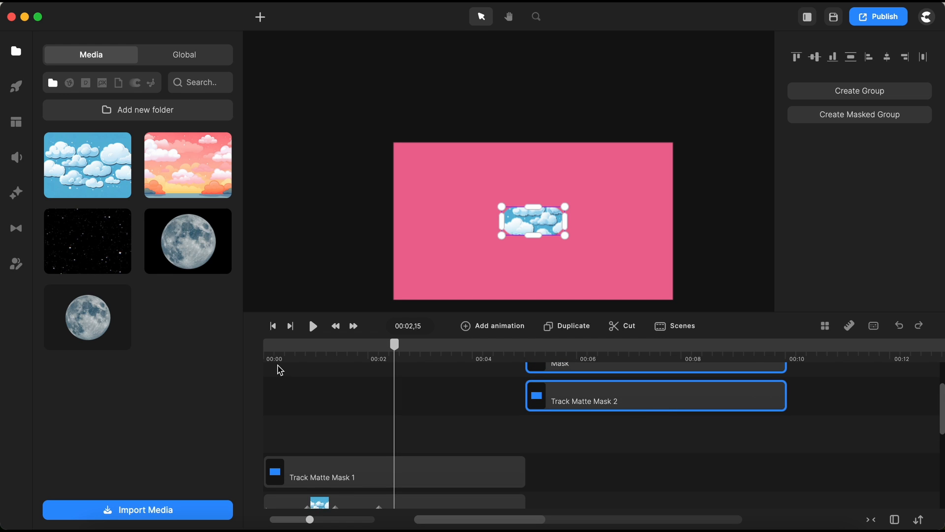
left_click_drag(88, 249, 294, 435)
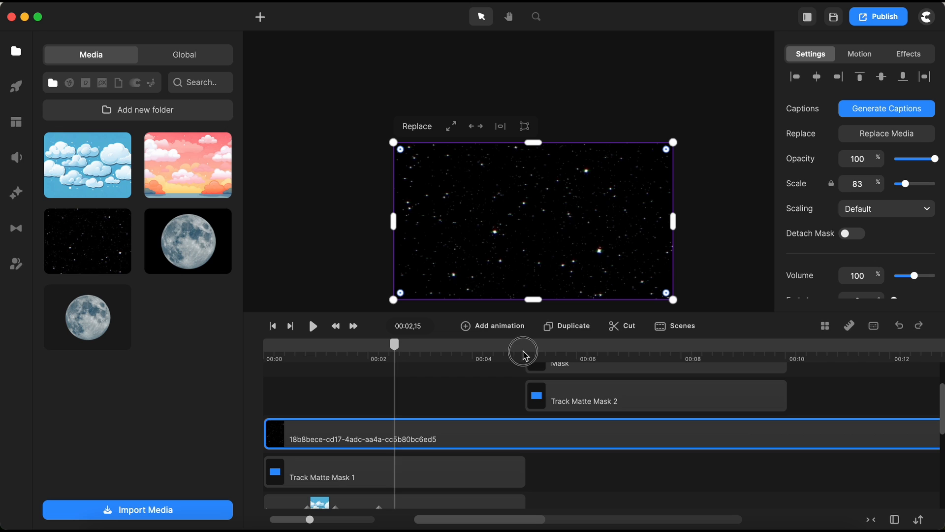
Cut the starry image clip at 00:04,29 and delete the remaining part.
left_click(524, 354)
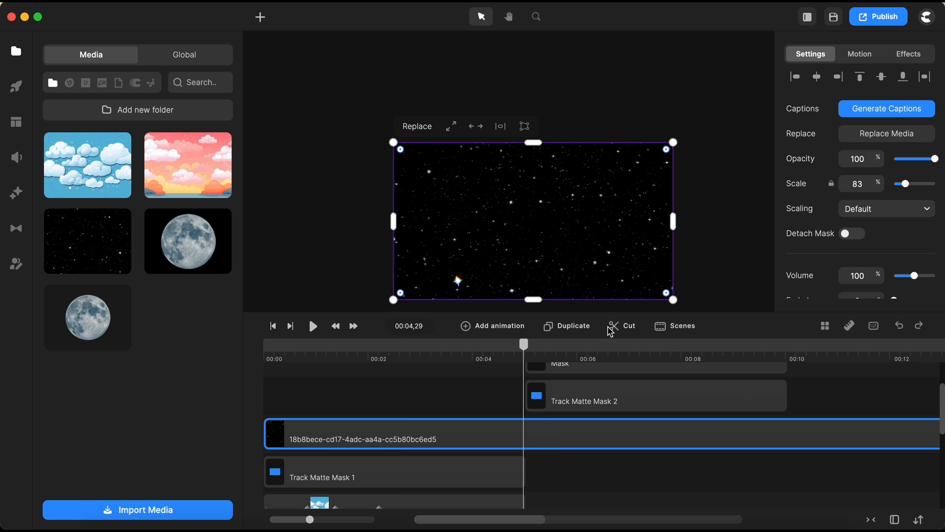
left_click(625, 325)
key("Delete")
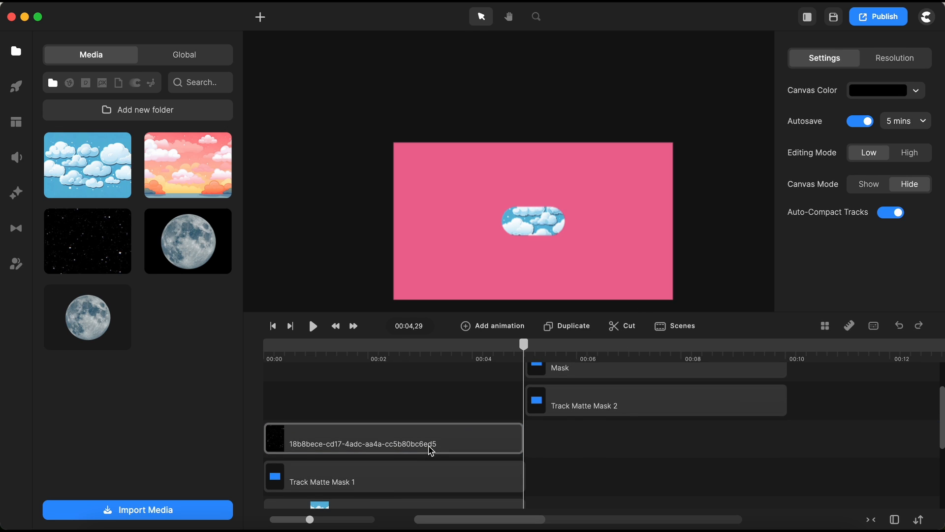
Move the Track Matte Mask 2 clip to the start of the timeline, directly above the starry image.
left_click(273, 326)
left_click(599, 410)
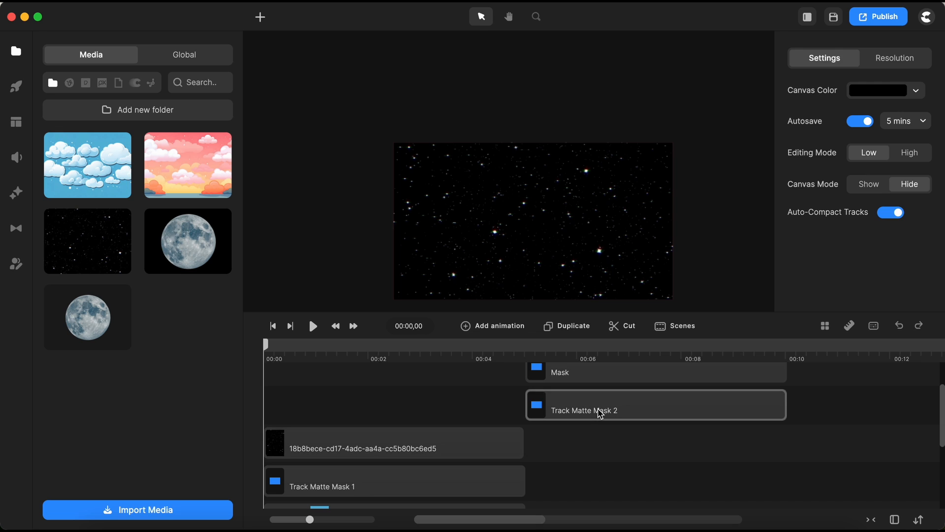
left_click_drag(590, 409, 348, 399)
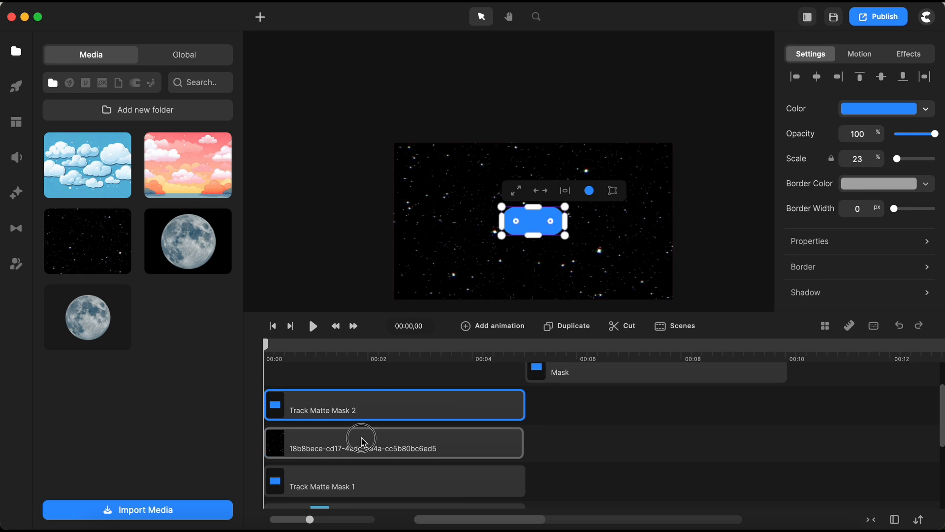
Set the starry image's track matte to Track Matte Mask 2 with the Alpha type.
left_click(402, 444)
scroll(865, 255, "down", 5)
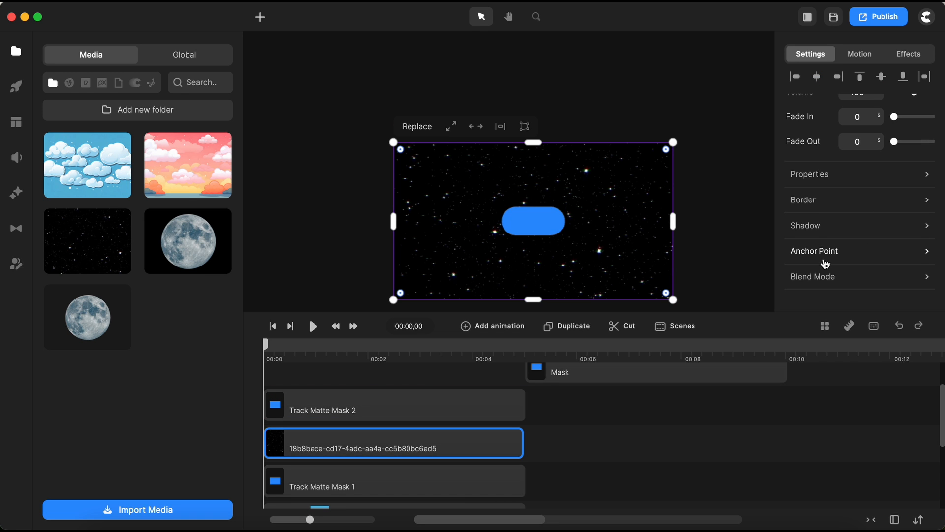
scroll(825, 256, "down", 2)
left_click(820, 241)
left_click(736, 286)
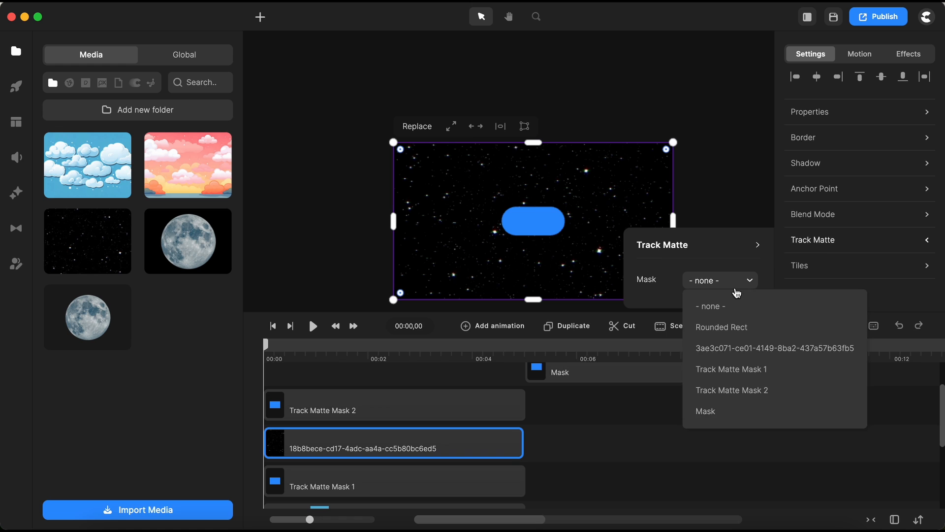
left_click(754, 391)
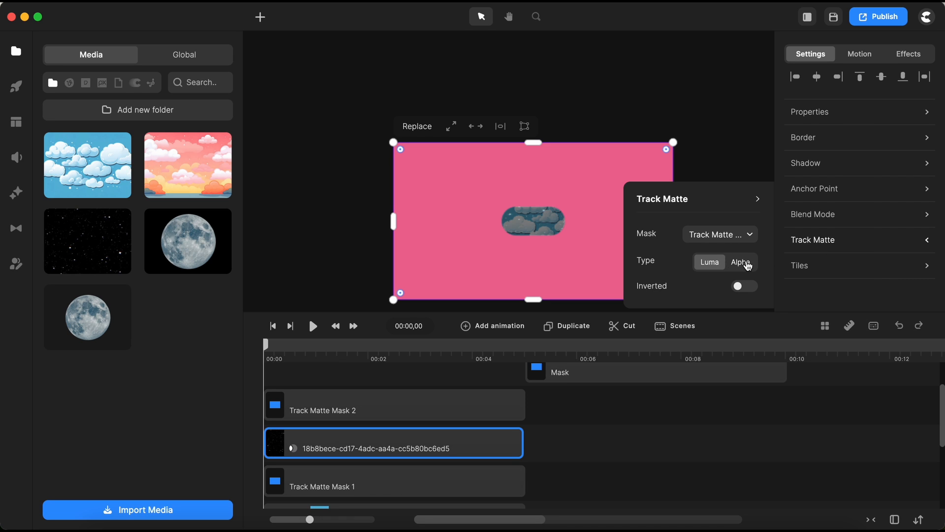
left_click(741, 262)
left_click(564, 441)
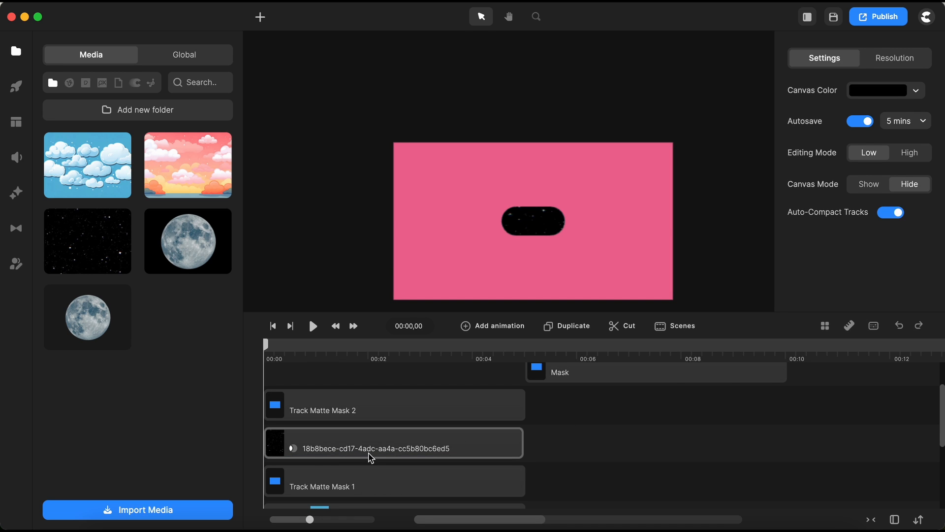
Add a Position animation with Expo easing to the starry image.
left_click(325, 452)
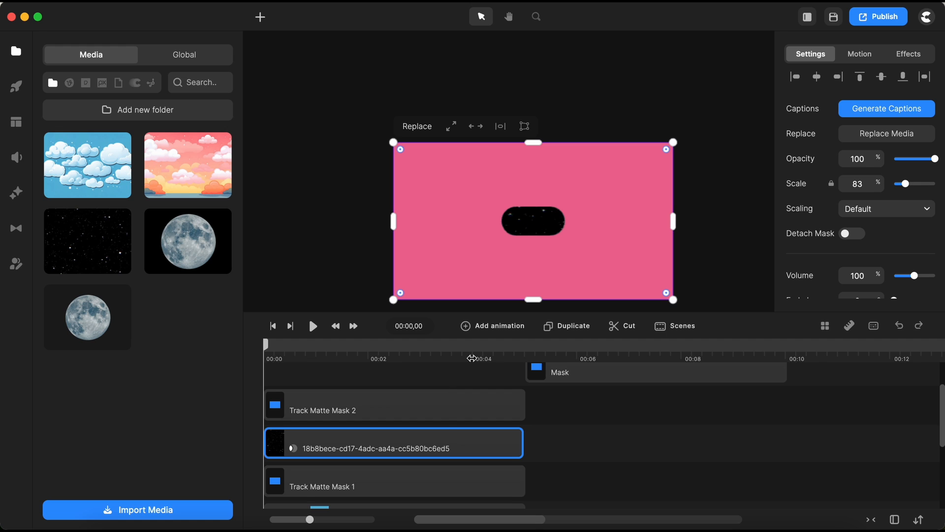
scroll(441, 430, "down", 2)
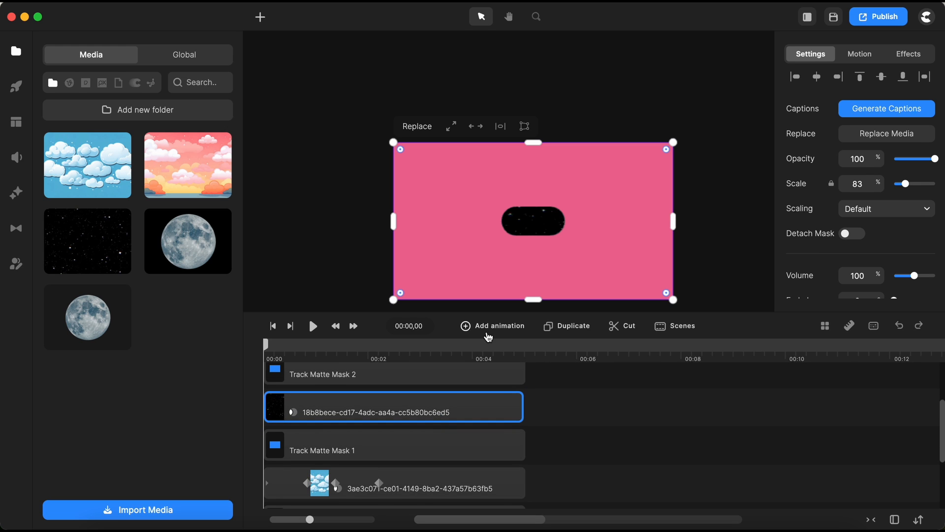
left_click(490, 330)
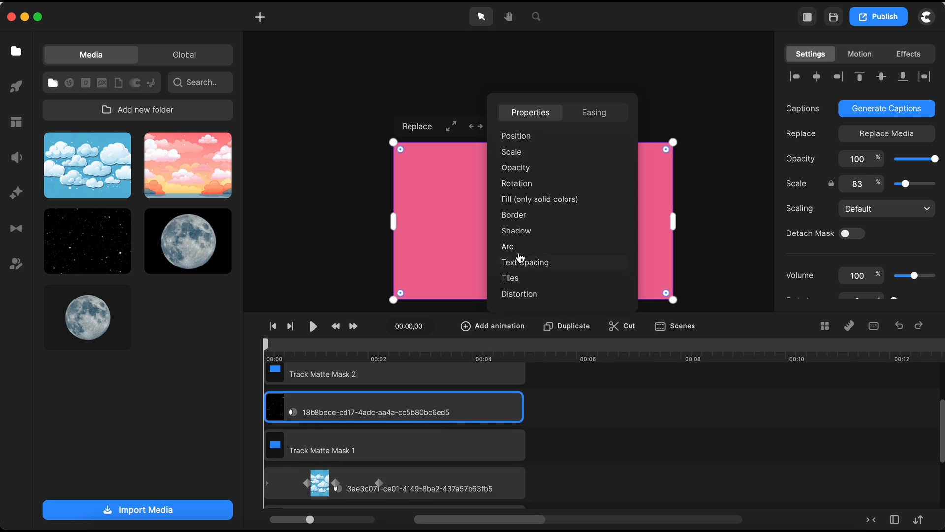
left_click(521, 142)
left_click(587, 118)
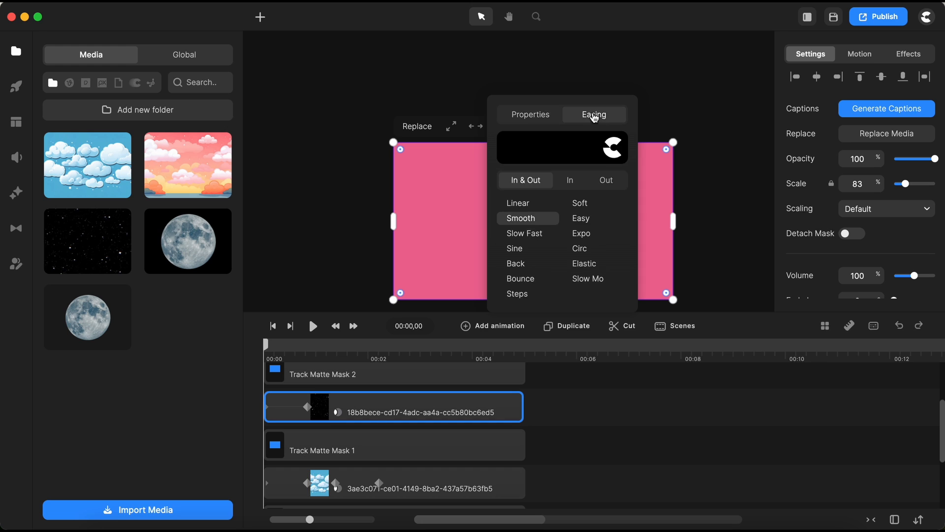
left_click(583, 234)
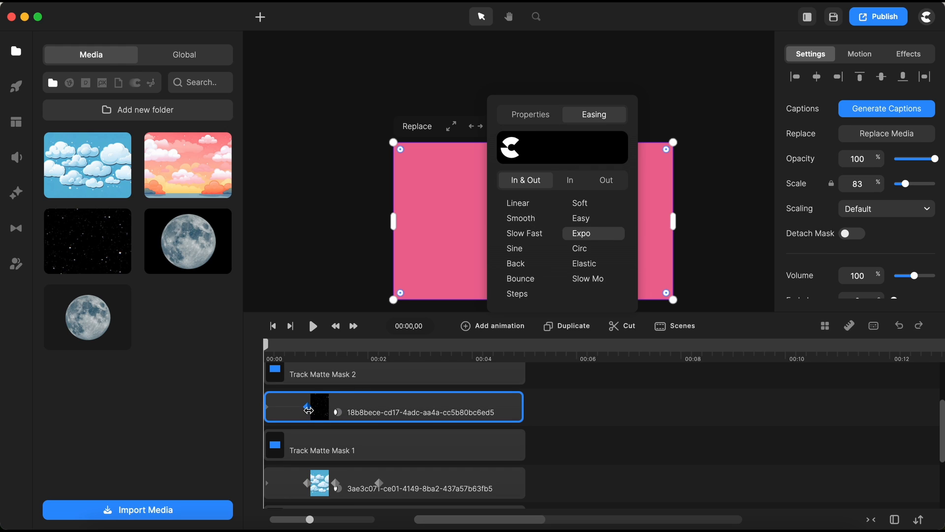
Add another Position animation to the starry image between 00:01,11 and 00:02,06, matching the cloud's keyframes.
left_click(380, 404)
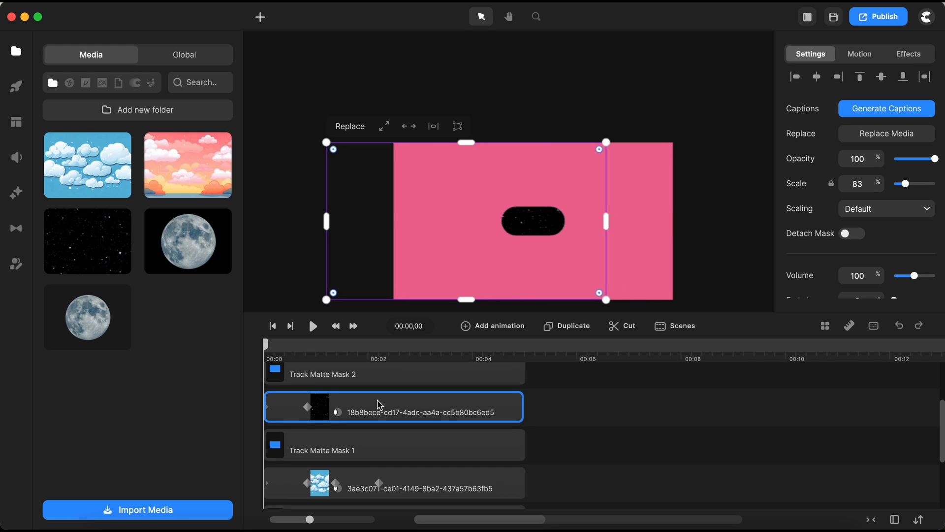
left_click(309, 407)
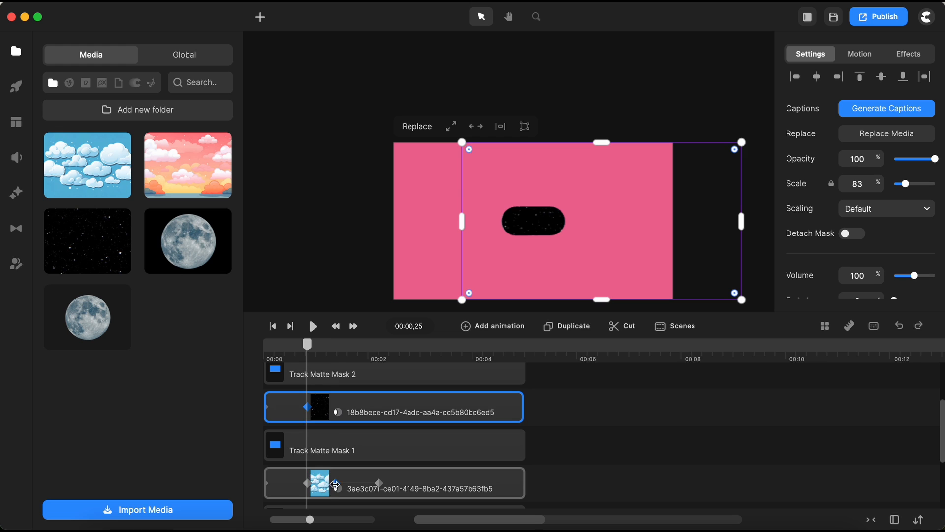
left_click(335, 483)
left_click(372, 413)
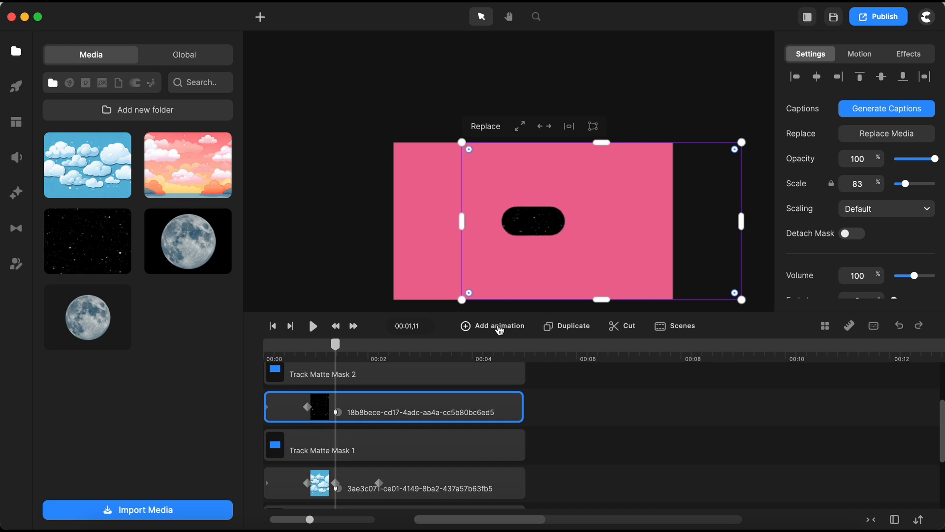
left_click(499, 330)
left_click(550, 117)
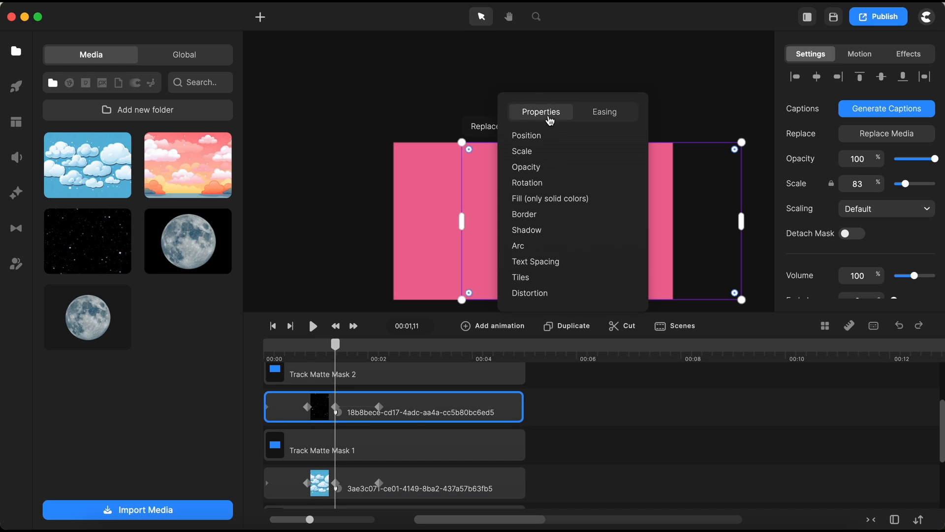
left_click(379, 407)
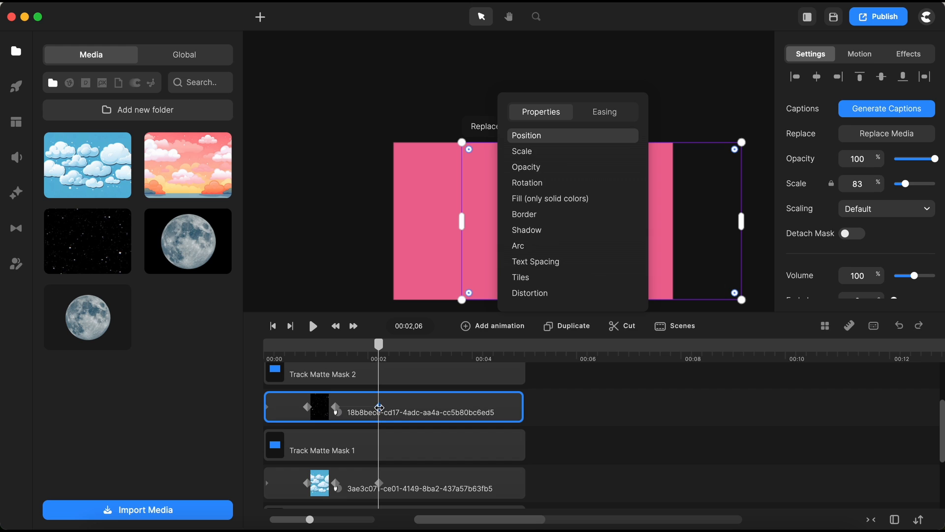
Shrink the starry image by pulling its top-right and bottom-left corners inward.
left_click(599, 420)
left_click(508, 415)
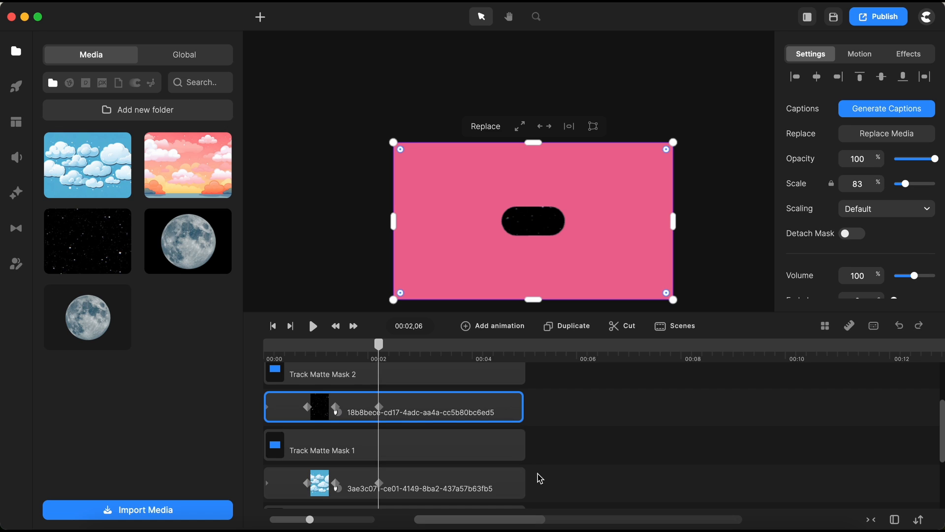
left_click(594, 422)
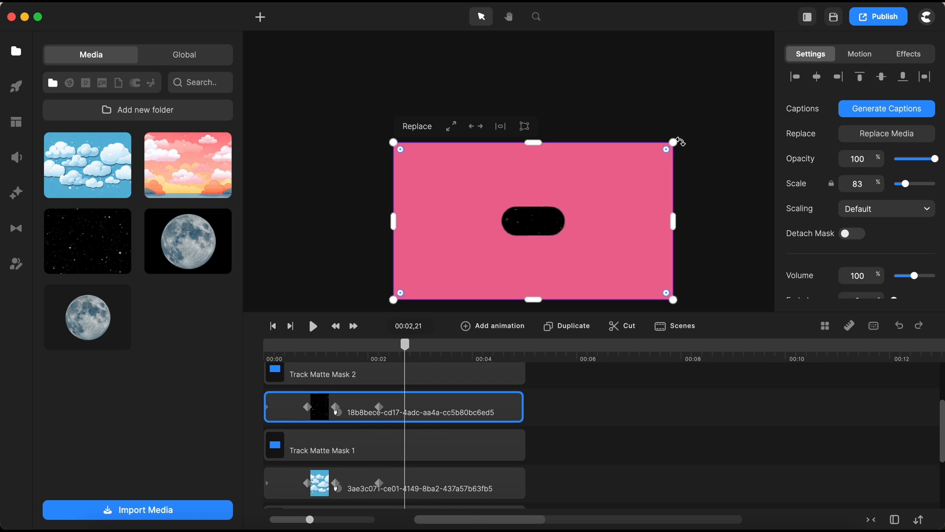
left_click_drag(676, 143, 637, 162)
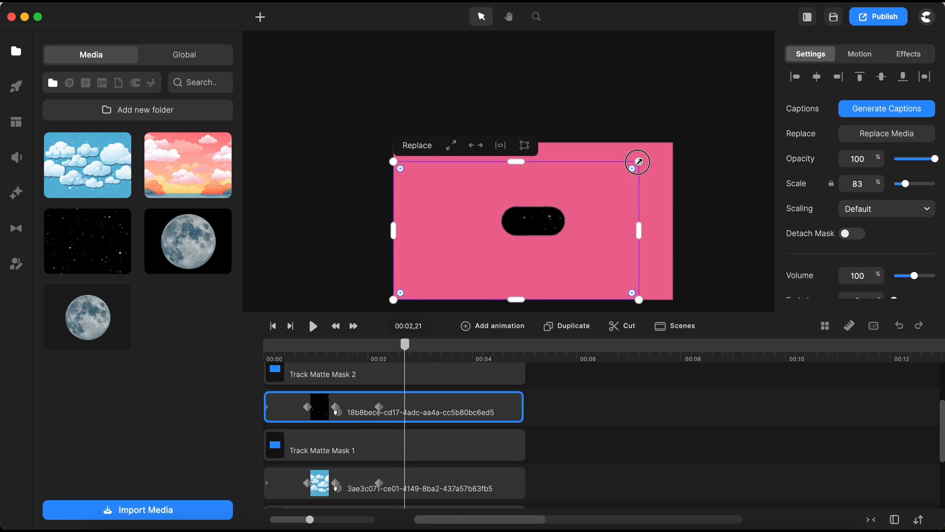
left_click_drag(392, 299, 420, 294)
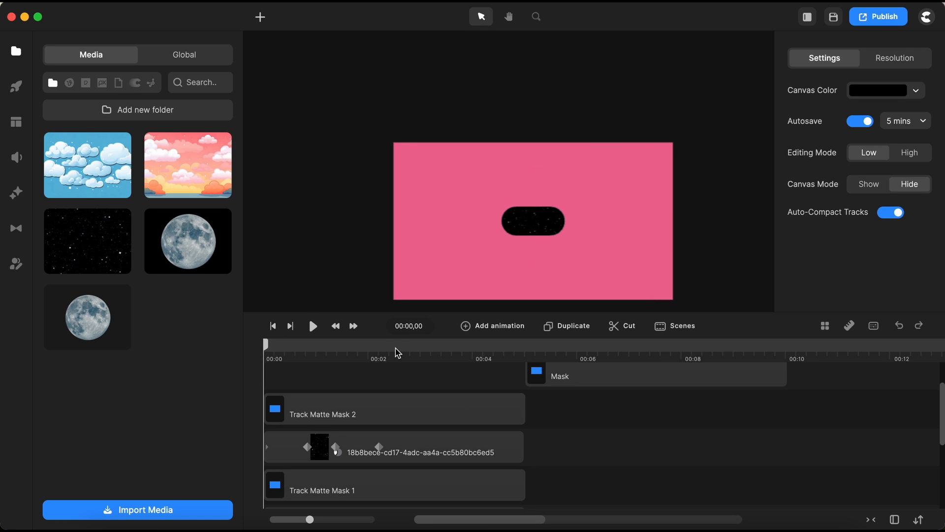
Add a circle shape and scale it down to about 28%.
left_click(260, 19)
left_click(286, 116)
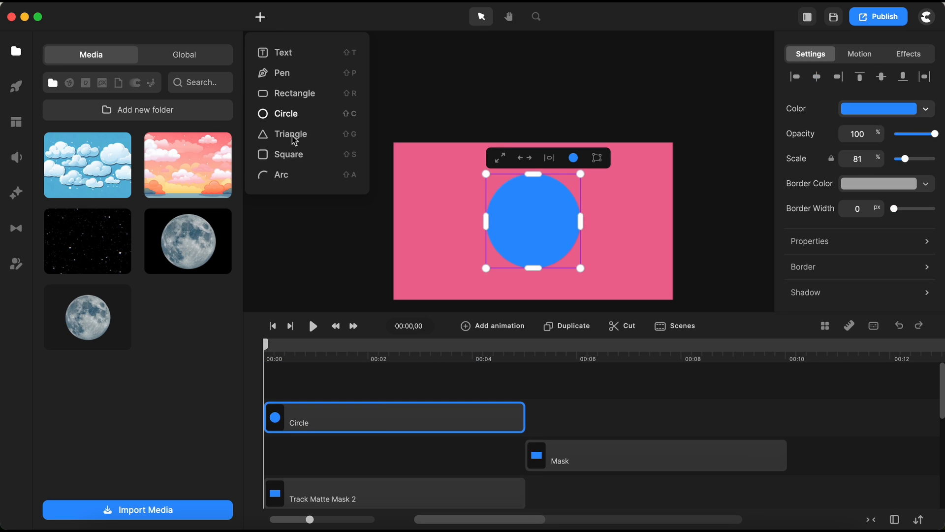
left_click_drag(579, 159, 544, 181)
scroll(512, 258, "up", 5)
scroll(545, 182, "up", 5)
left_click_drag(597, 82, 574, 110)
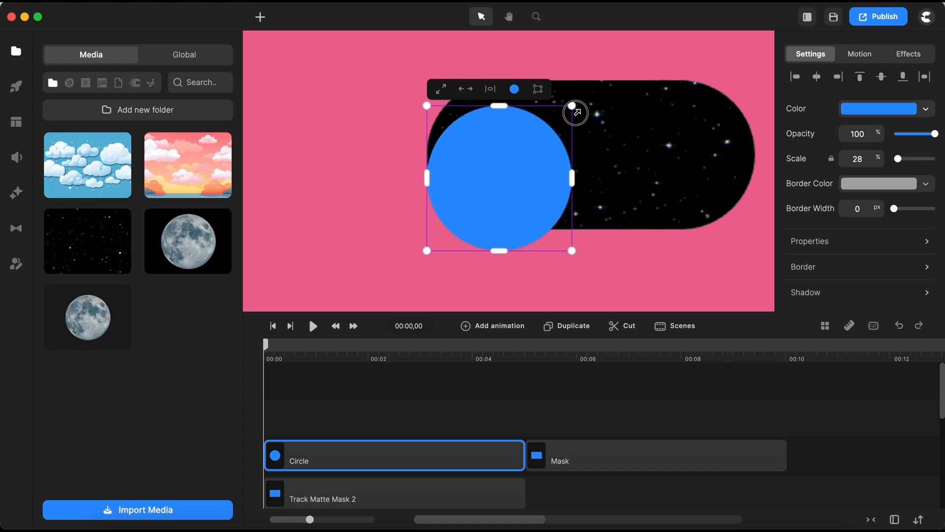
Move the circle up to align with the mask's top edge and resize it to about 25%.
left_click_drag(536, 163, 534, 143)
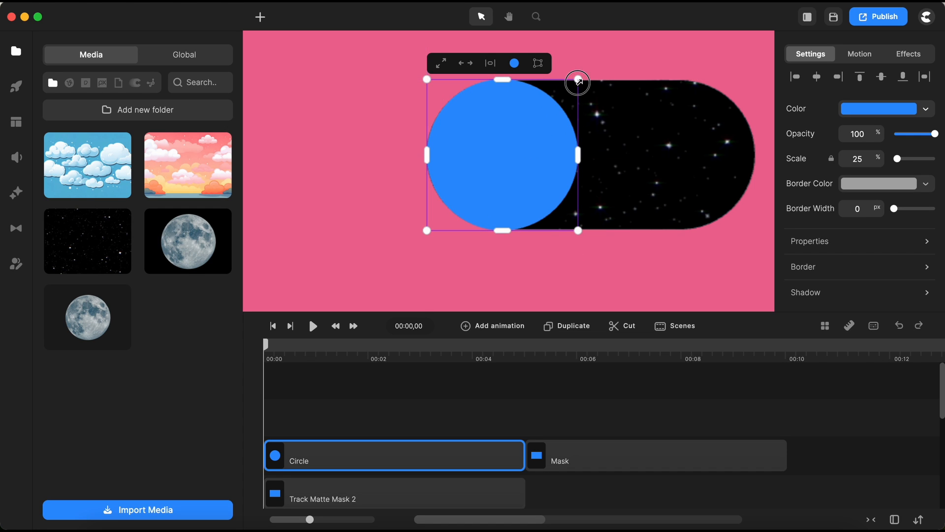
left_click_drag(577, 79, 576, 80)
left_click_drag(576, 229, 575, 229)
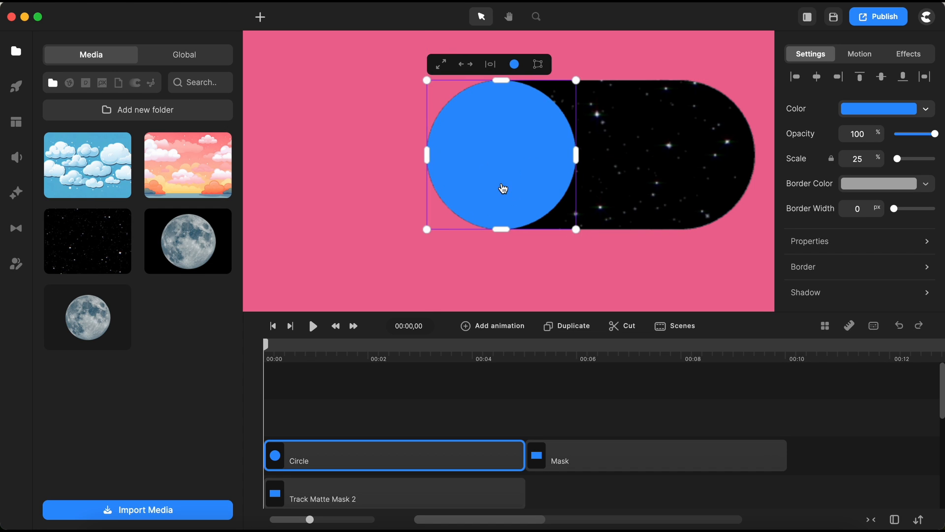
left_click(439, 412)
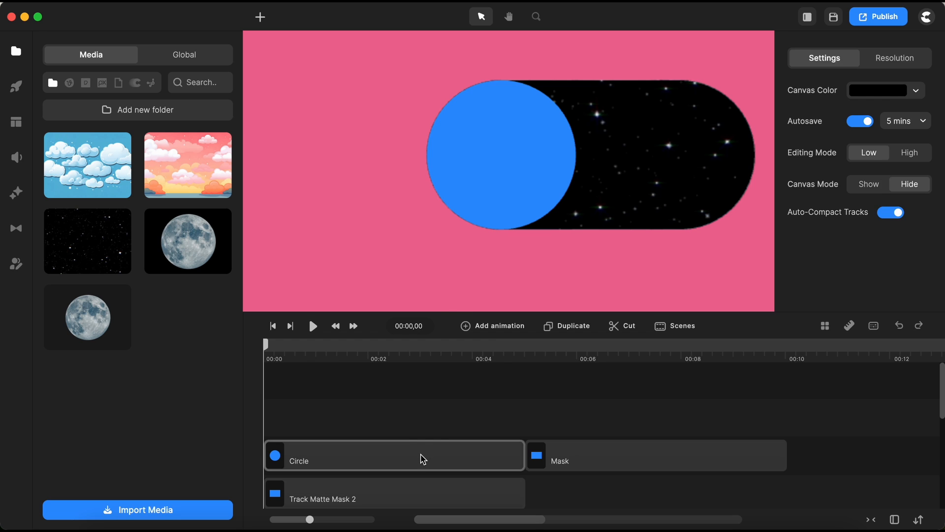
Group the circle layer and open the group to edit the circle inside it.
right_click(421, 455)
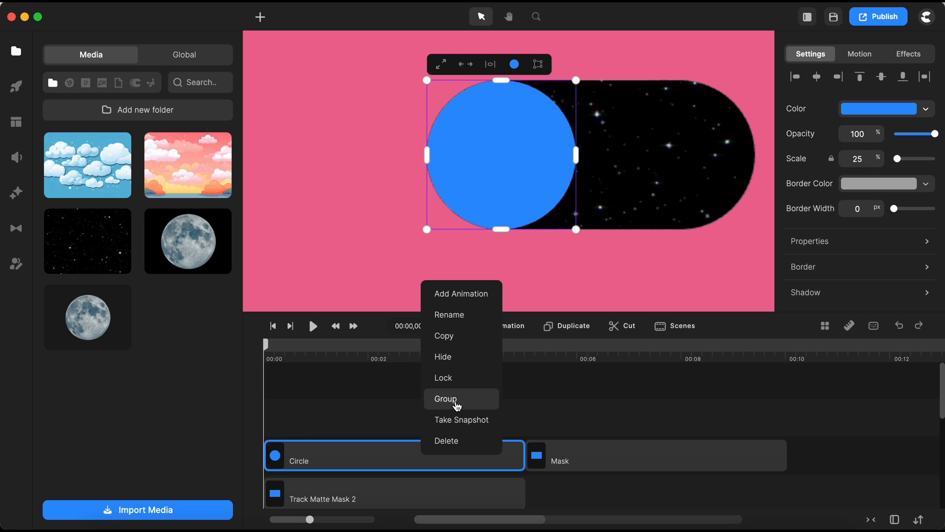
left_click(457, 405)
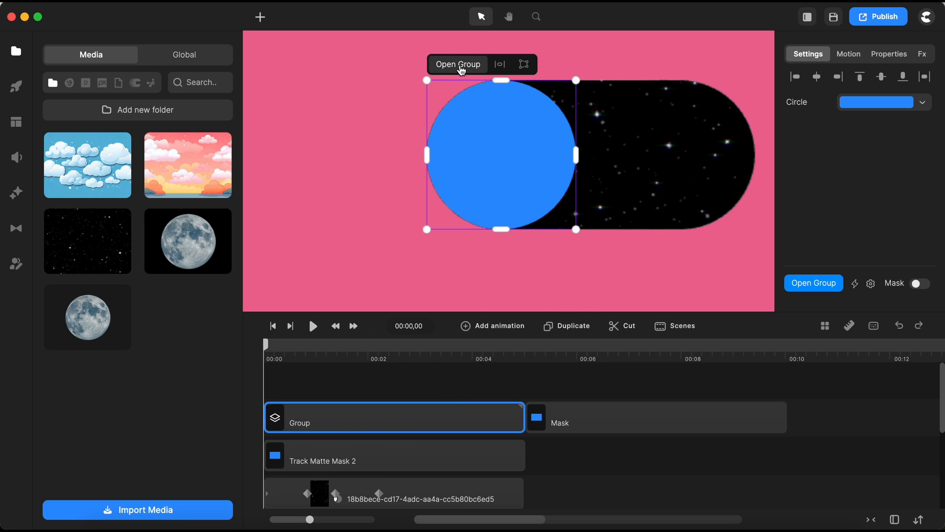
left_click(460, 64)
left_click(360, 416)
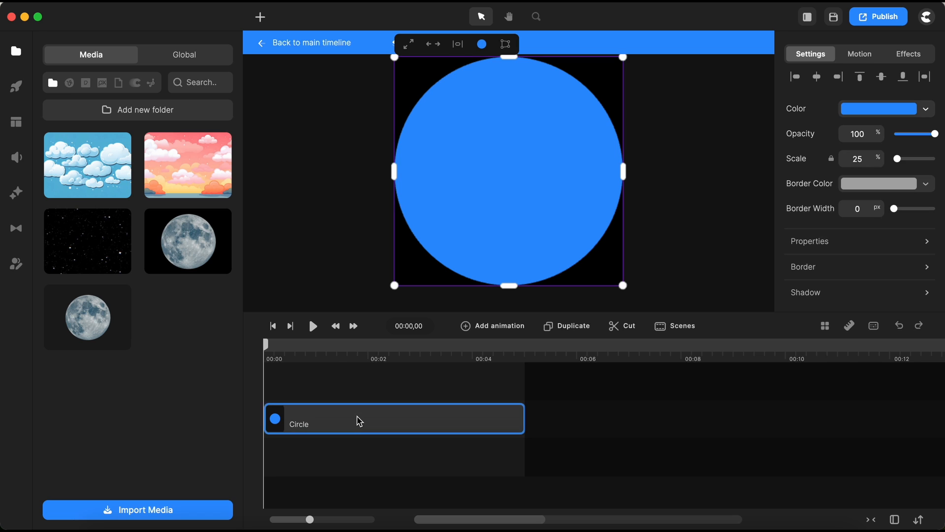
Set the circle's fill colour to white.
left_click(880, 121)
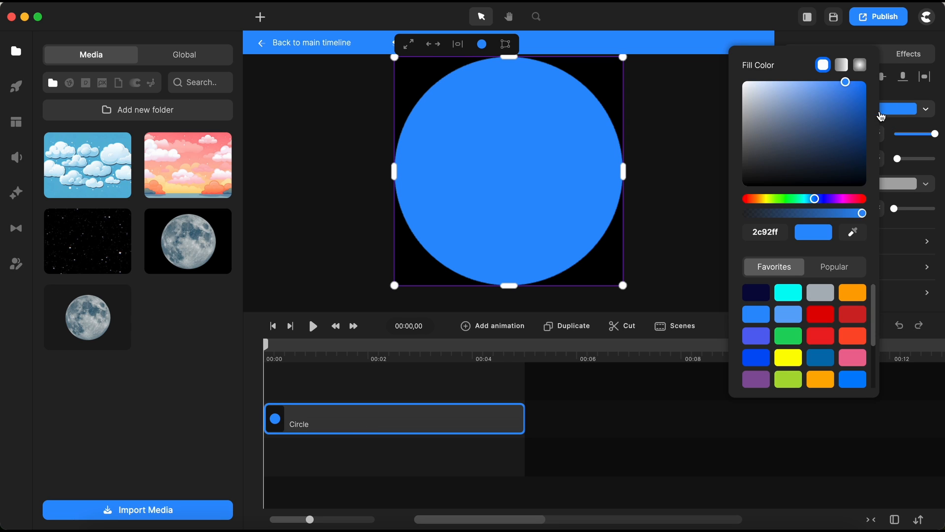
left_click_drag(807, 129, 742, 81)
left_click(920, 220)
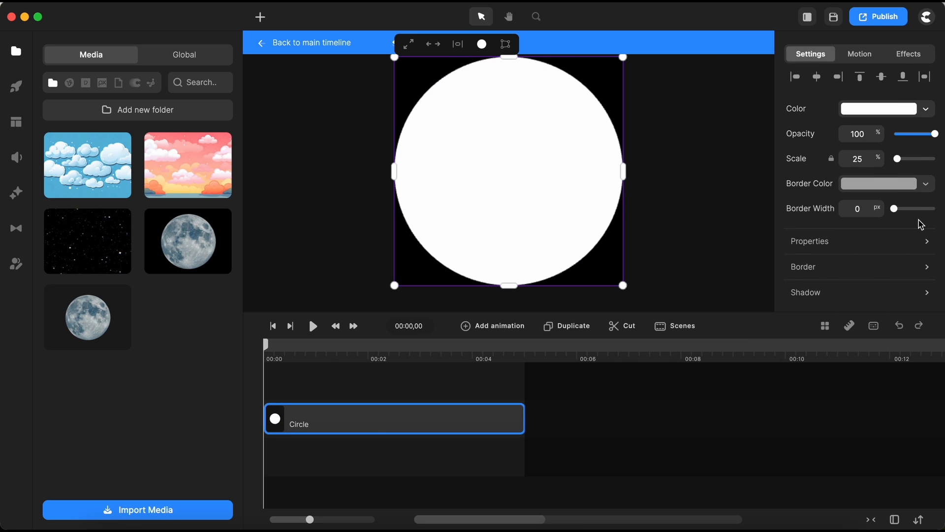
Give the circle an orange border 2 px wide.
scroll(848, 245, "down", 2)
left_click(838, 232)
left_click(733, 190)
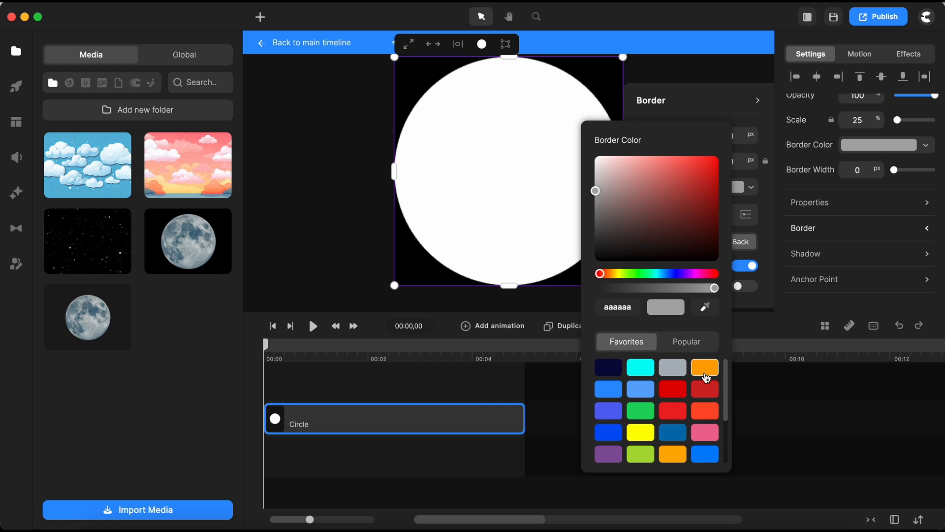
left_click(705, 366)
left_click(888, 191)
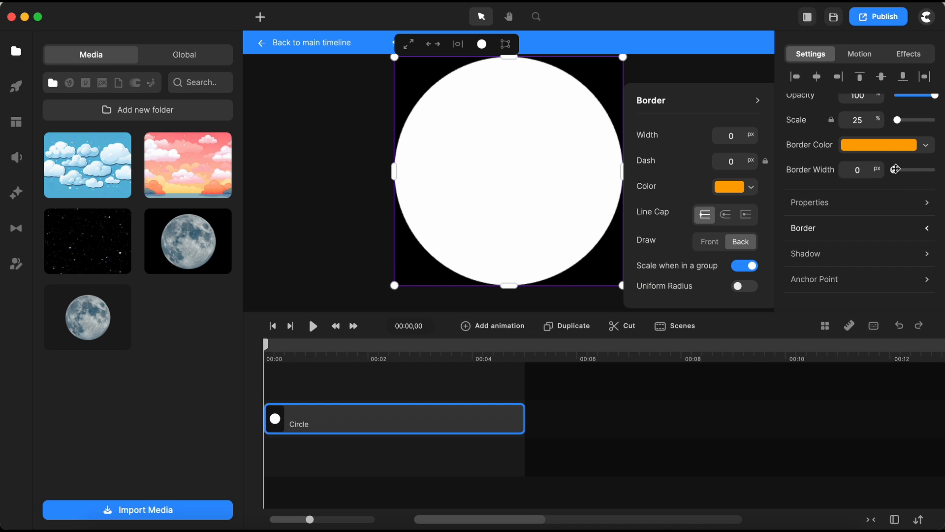
left_click(895, 169)
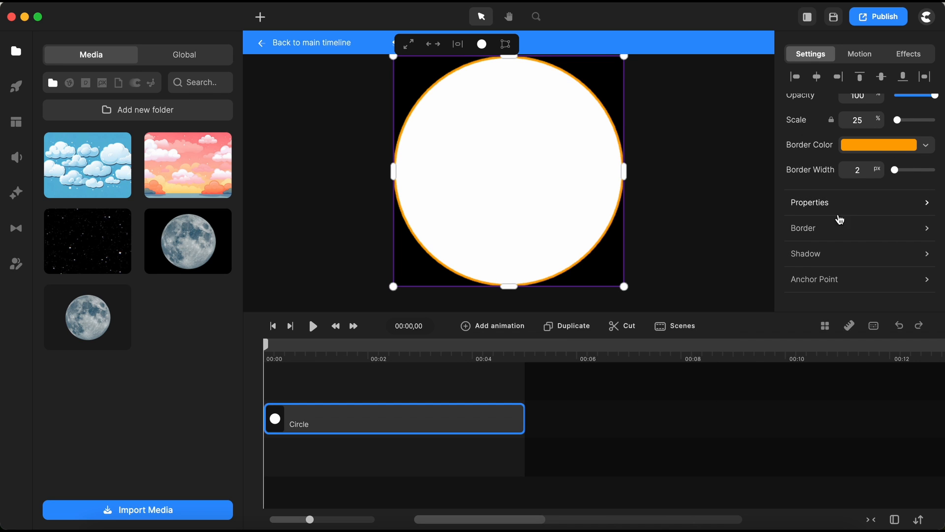
Set the circle's shadow colour to orange ffa500.
left_click(824, 257)
left_click_drag(699, 231, 697, 235)
left_click_drag(750, 256, 758, 282)
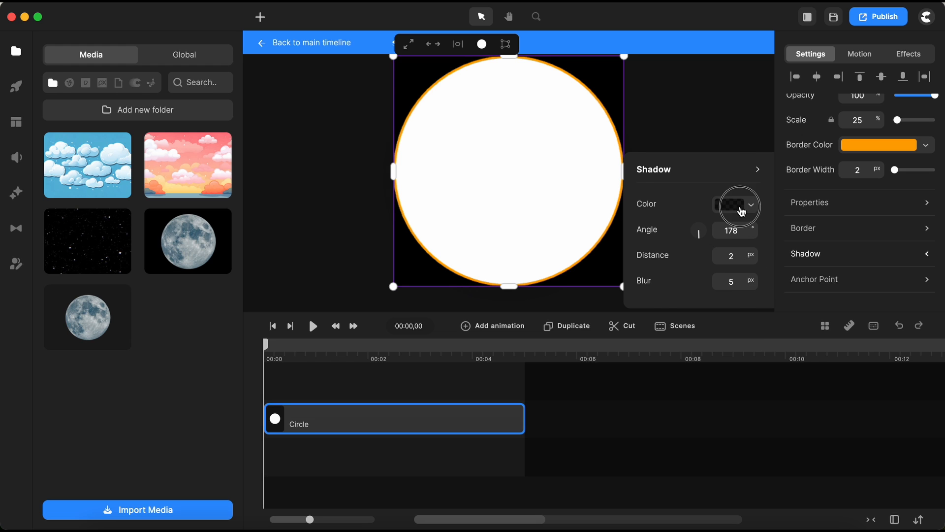
left_click(737, 205)
left_click(718, 389)
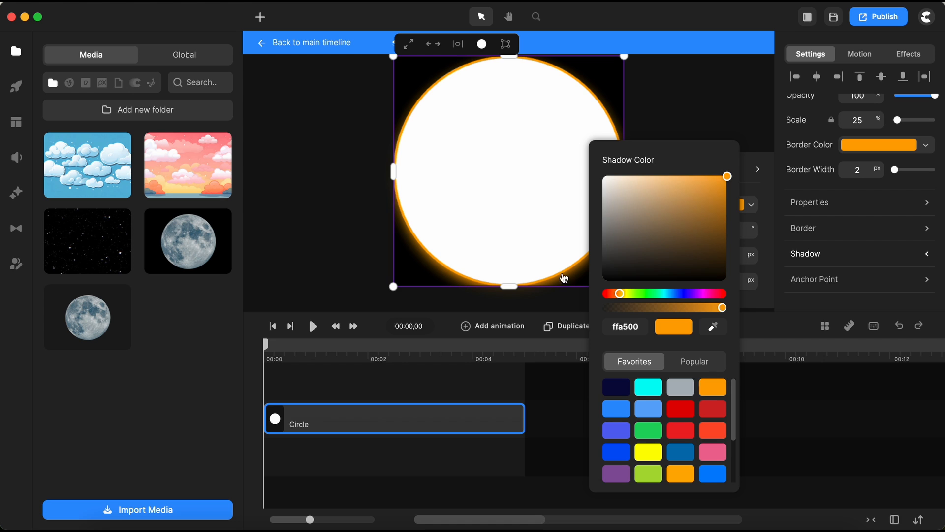
scroll(564, 282, "up", 3)
left_click(550, 287)
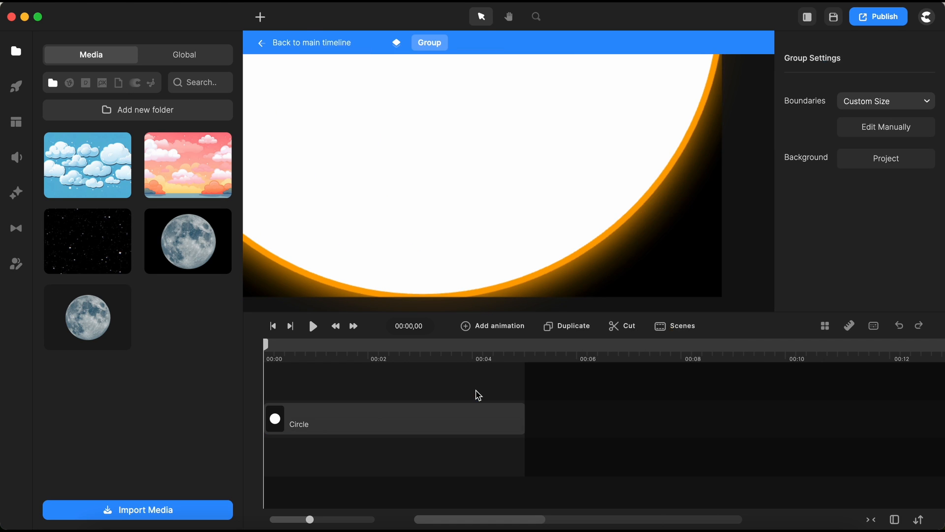
Add an Opacity animation with Expo easing to the circle, setting its opacity to 0 at the start.
scroll(523, 212, "down", 3)
left_click(338, 418)
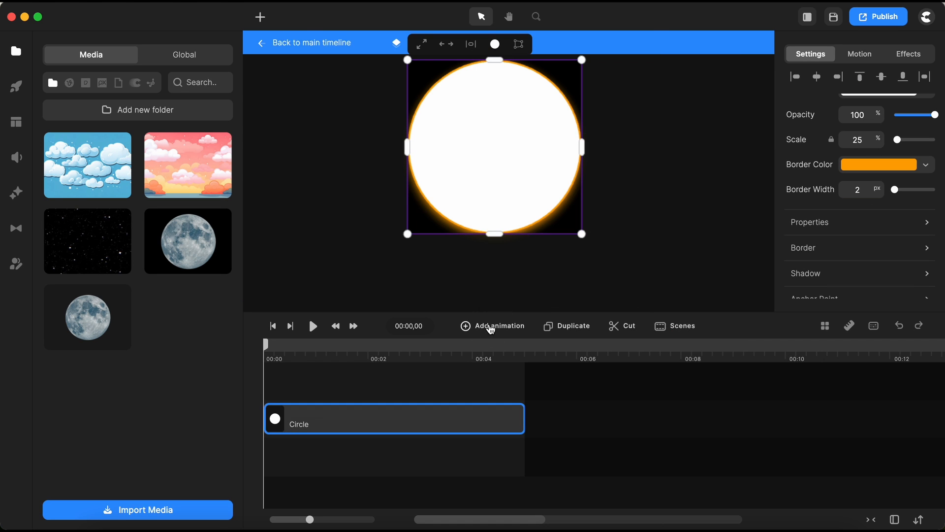
left_click(490, 327)
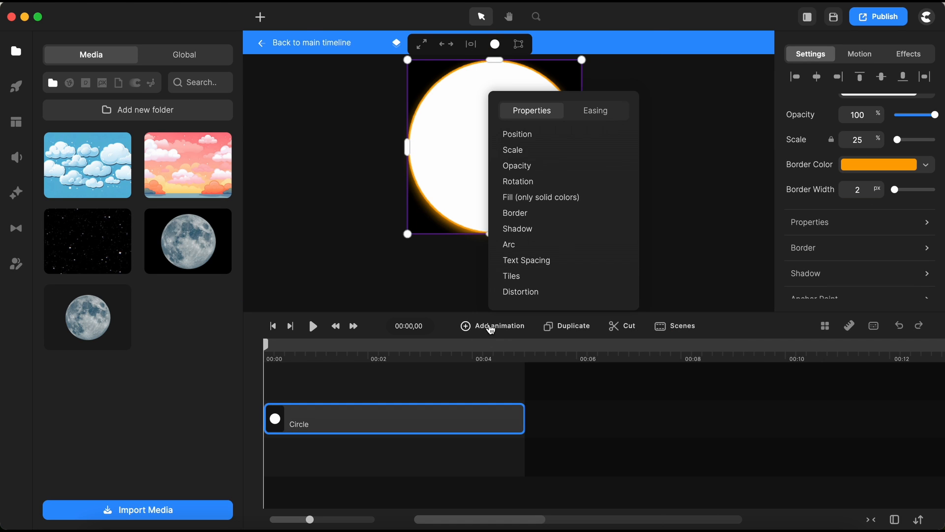
left_click(526, 169)
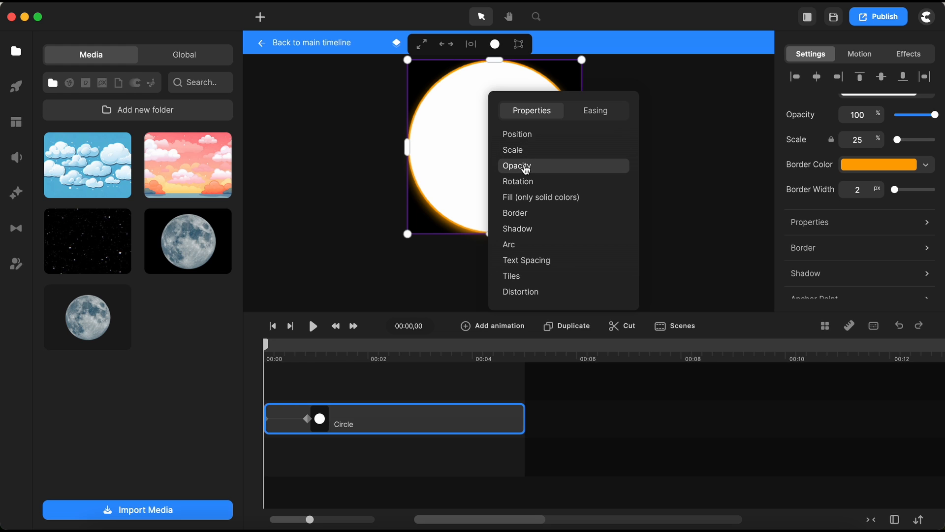
left_click(610, 119)
left_click(583, 233)
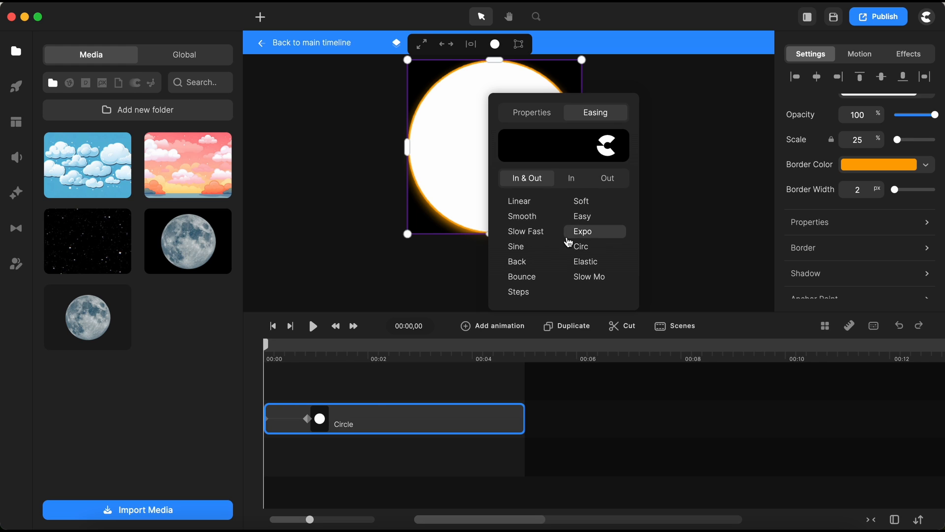
left_click(349, 392)
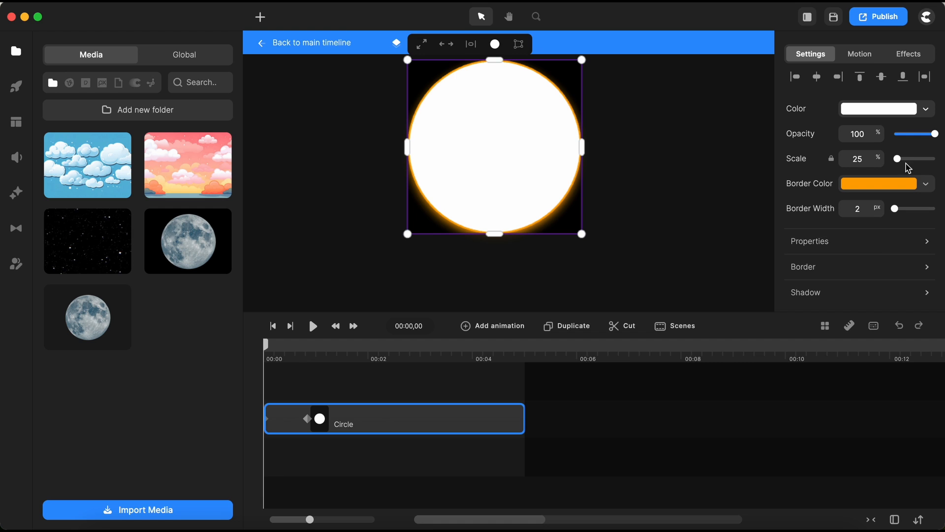
left_click_drag(934, 137, 879, 139)
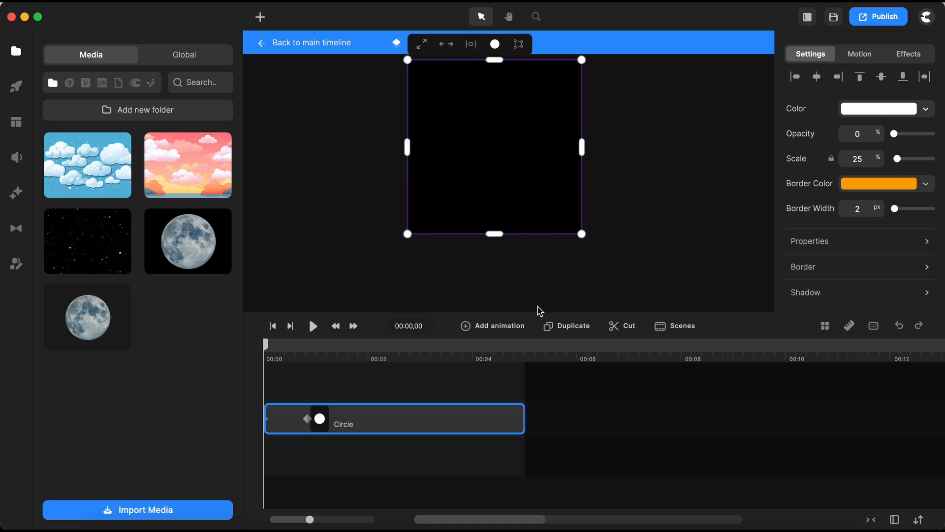
Add a second Expo Opacity animation from 00:01,11 to 00:02,06, setting the circle's opacity to 0.
left_click(308, 418)
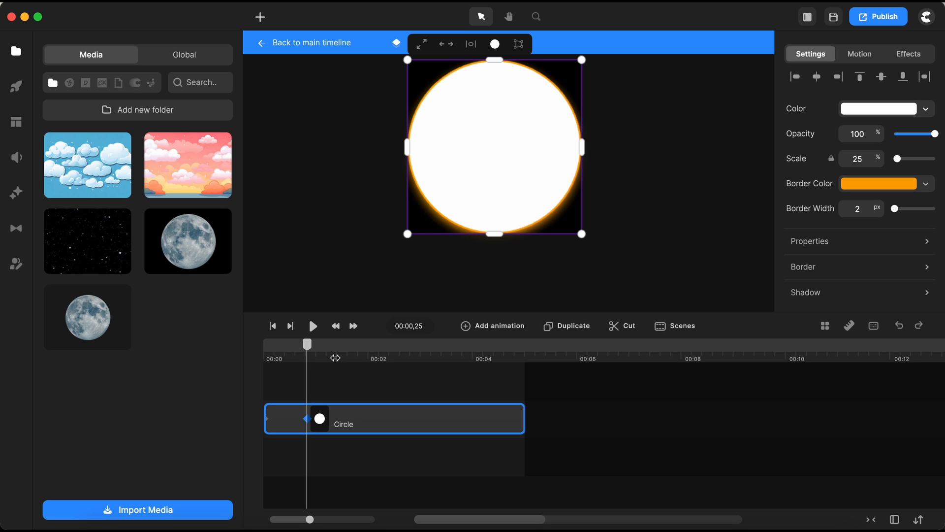
left_click(335, 358)
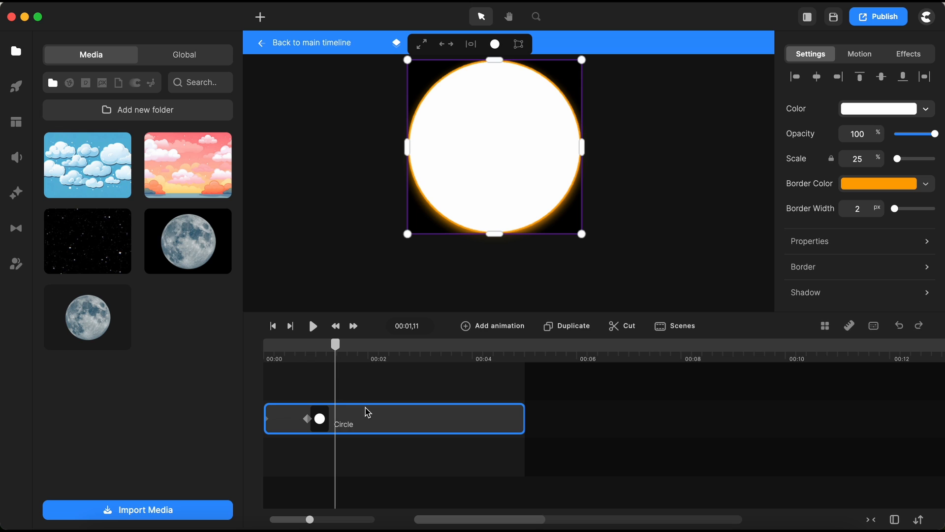
left_click(491, 328)
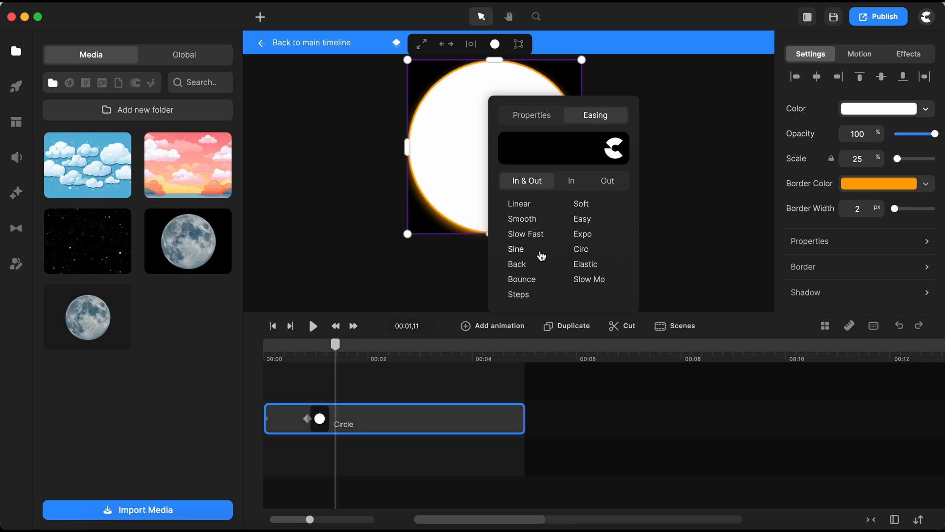
left_click(582, 238)
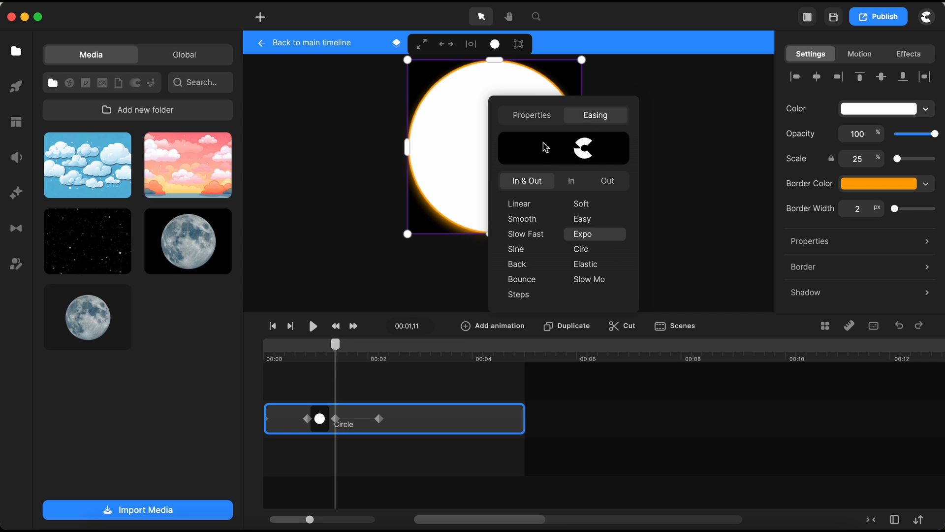
left_click(536, 117)
left_click(522, 170)
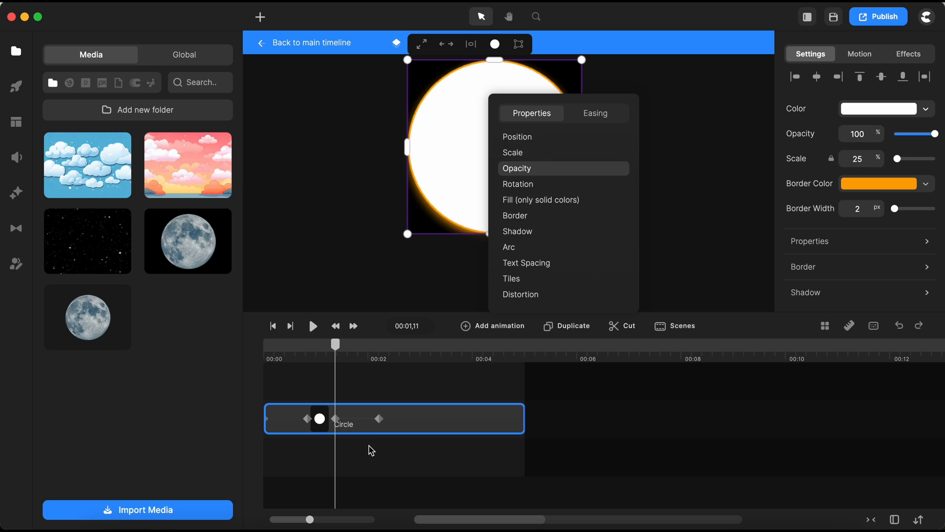
left_click(379, 420)
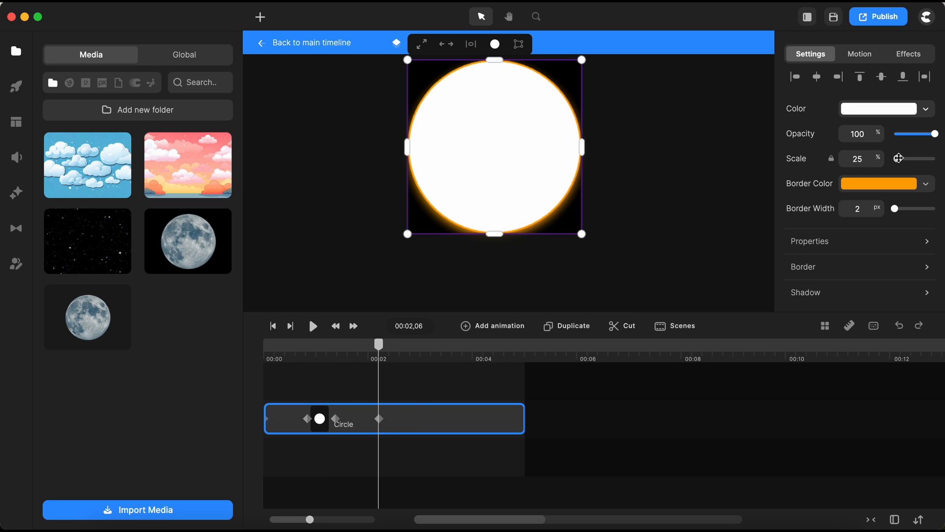
left_click_drag(932, 133, 868, 137)
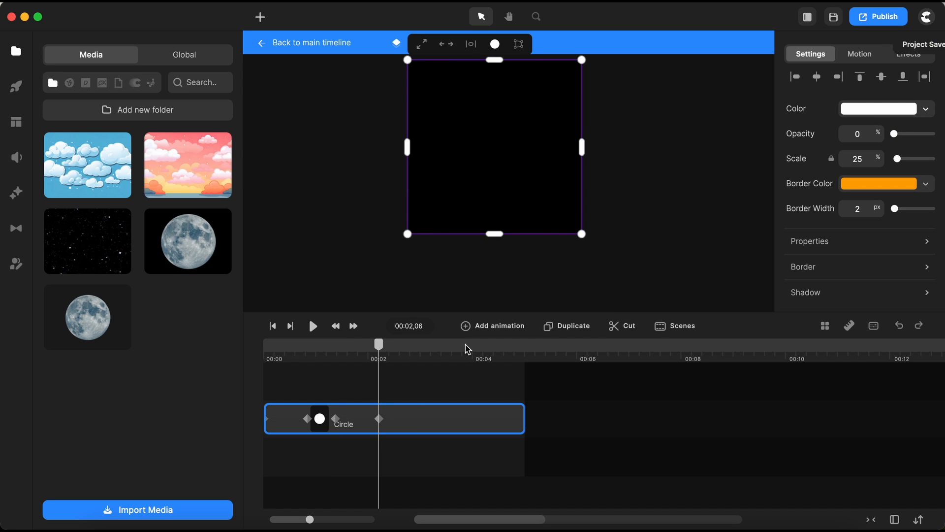
left_click(442, 389)
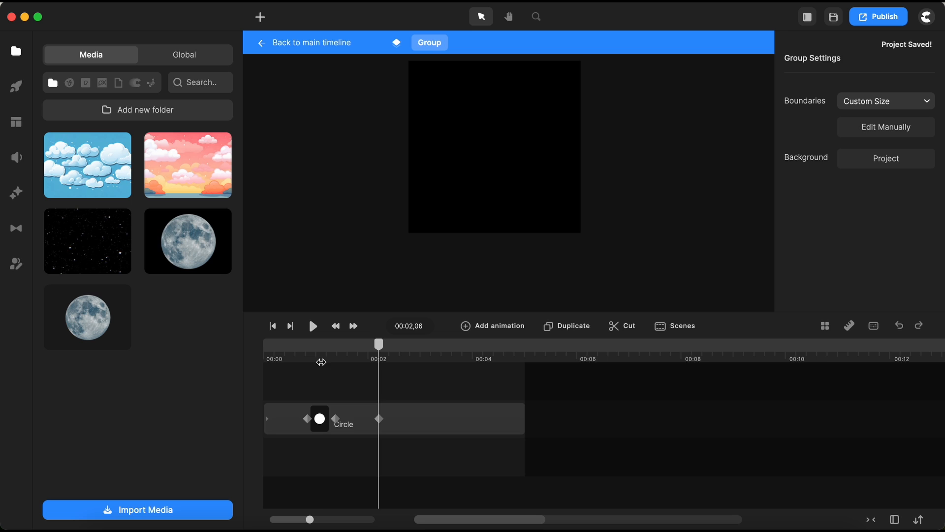
Place the moon image into the group above the circle, starting at the beginning of the timeline.
left_click(322, 361)
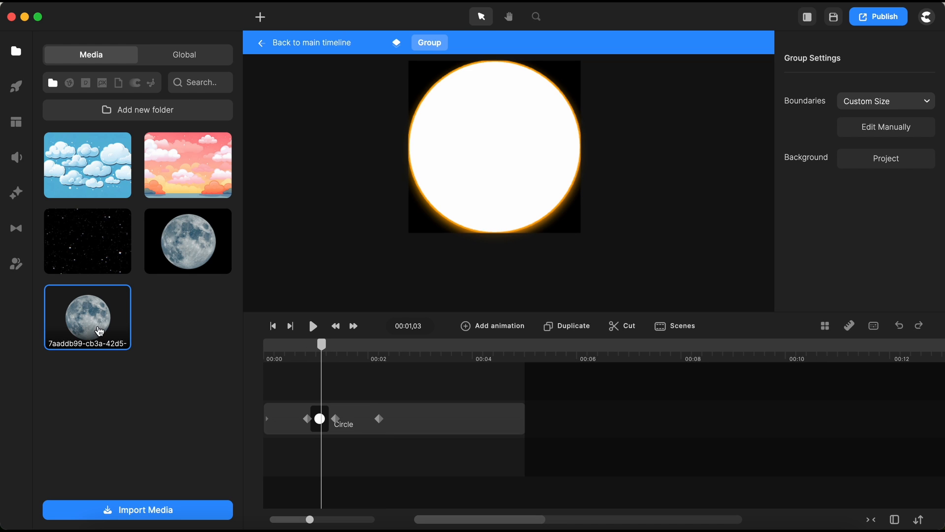
left_click_drag(99, 330, 505, 189)
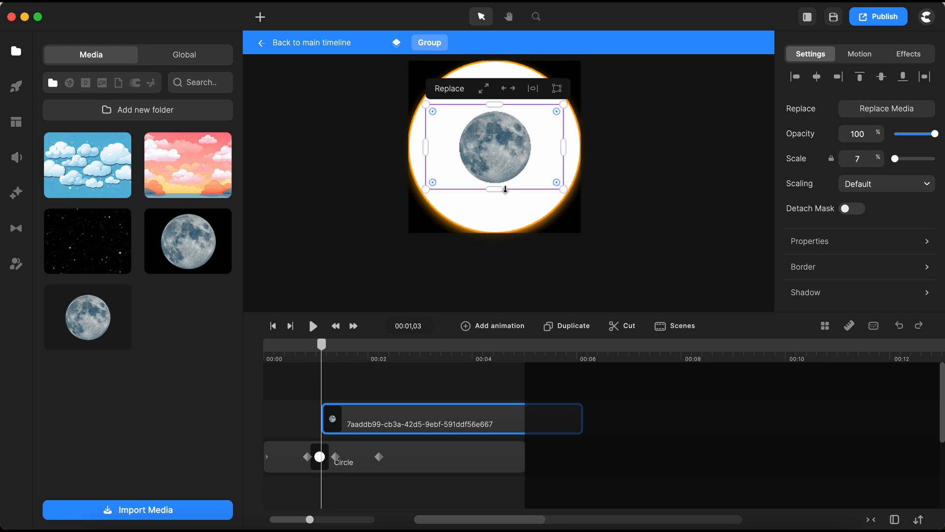
left_click_drag(396, 422, 339, 431)
scroll(498, 182, "down", 3)
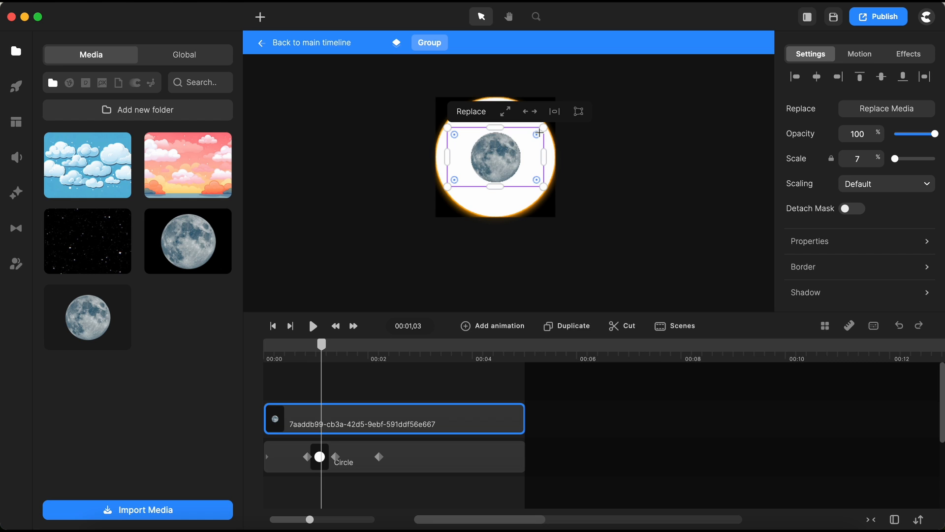
Crop the moon image to trim the empty space around the moon.
double_click(493, 167)
left_click_drag(544, 160, 523, 160)
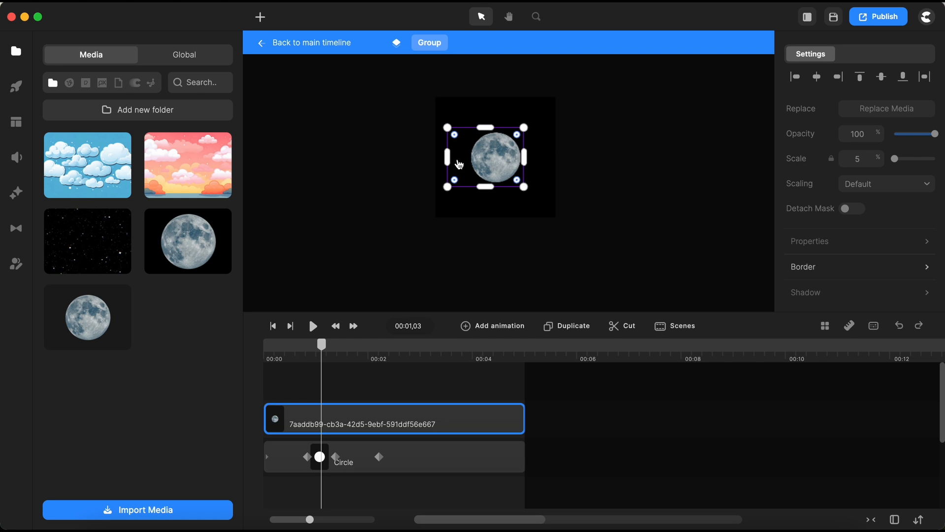
left_click_drag(458, 164, 470, 154)
scroll(468, 154, "up", 3)
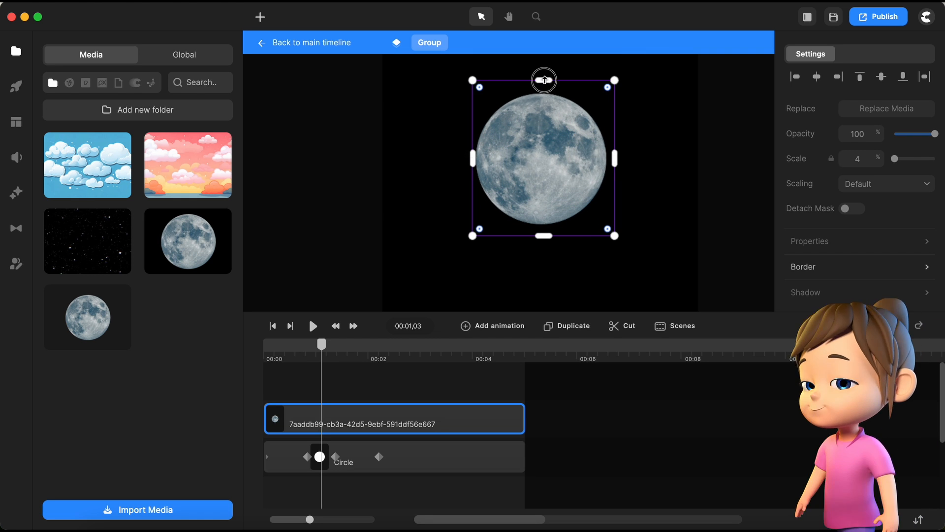
left_click_drag(544, 79, 544, 92)
left_click_drag(543, 235, 544, 227)
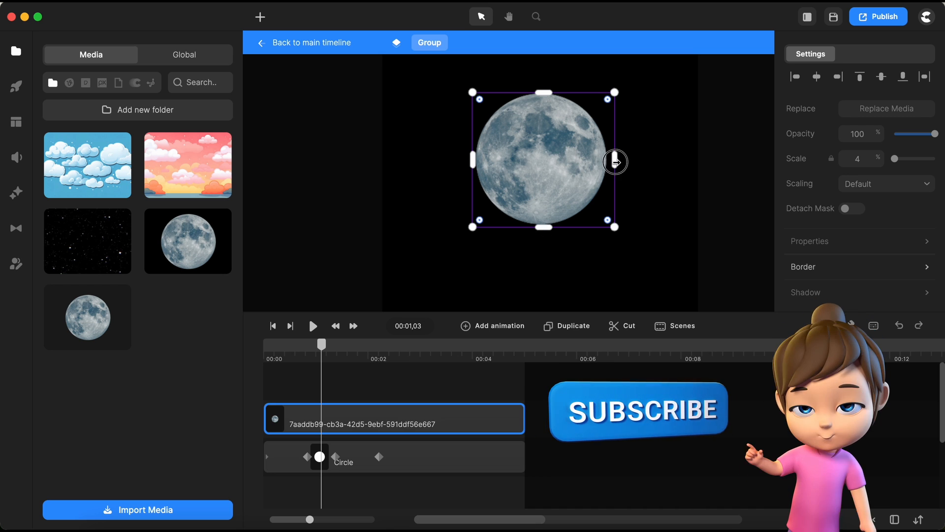
left_click(688, 152)
scroll(573, 177, "down", 3)
left_click(573, 187)
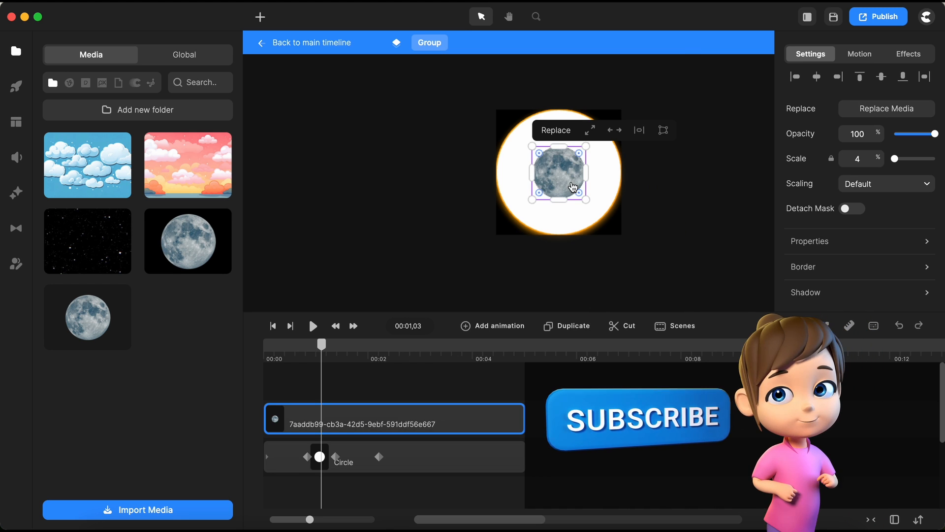
Enlarge the moon image inside the group so it fills the glowing circle.
left_click_drag(587, 147, 621, 119)
left_click_drag(533, 200, 498, 243)
left_click_drag(618, 117, 626, 108)
left_click_drag(497, 238, 495, 244)
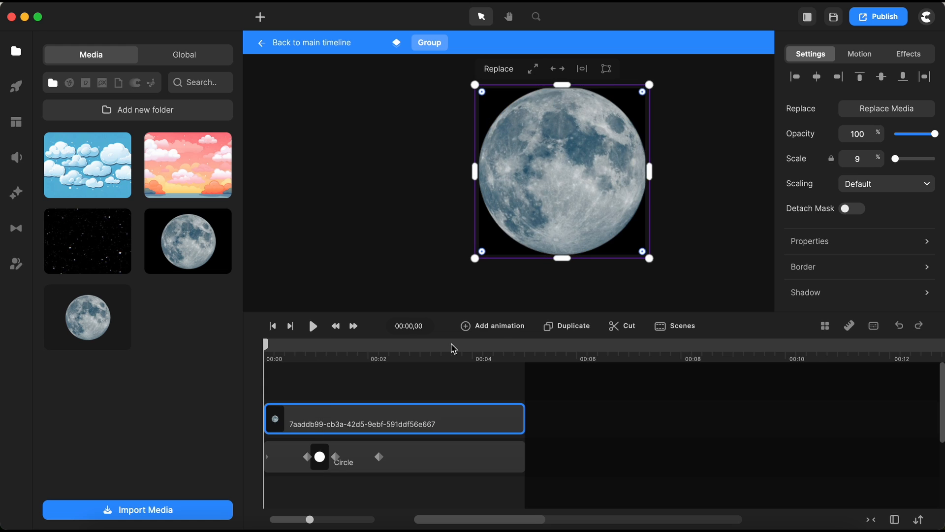
Add an Expo Opacity animation to the moon at the start of the timeline and set its opacity.
left_click(492, 325)
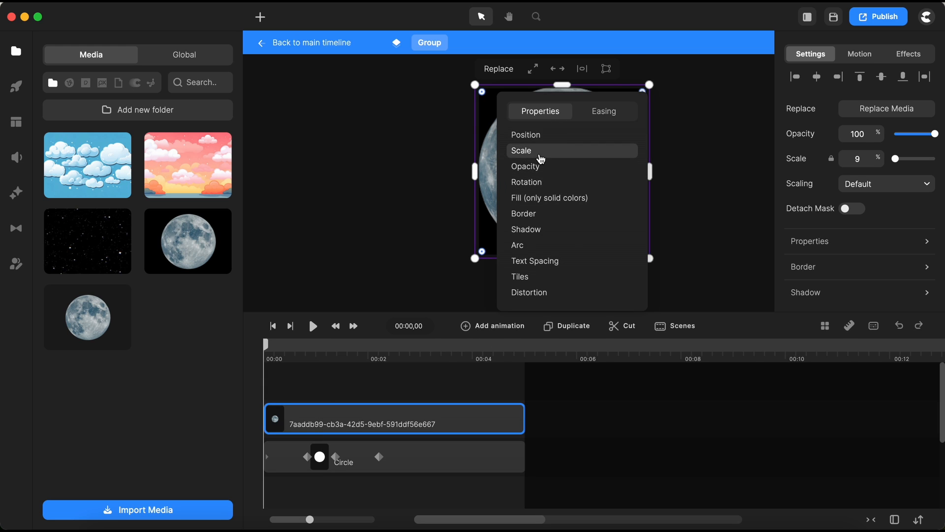
left_click(526, 167)
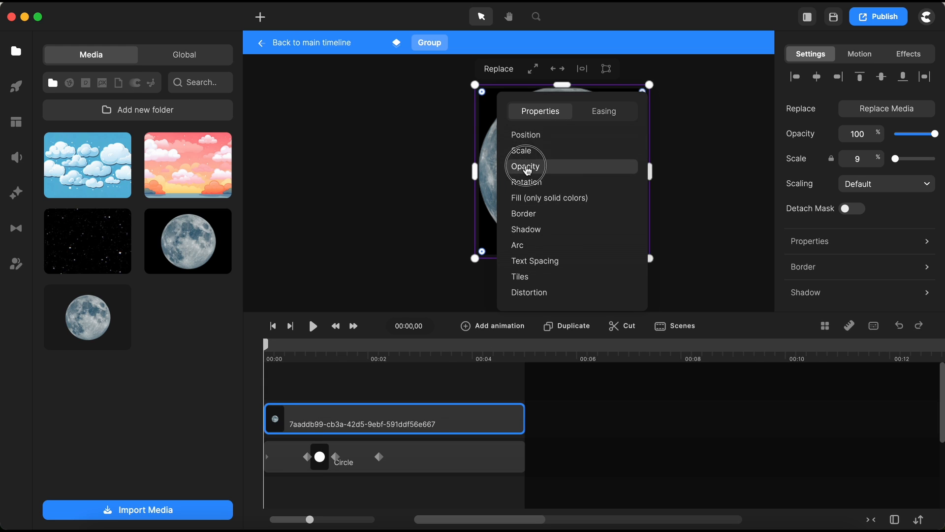
left_click(603, 114)
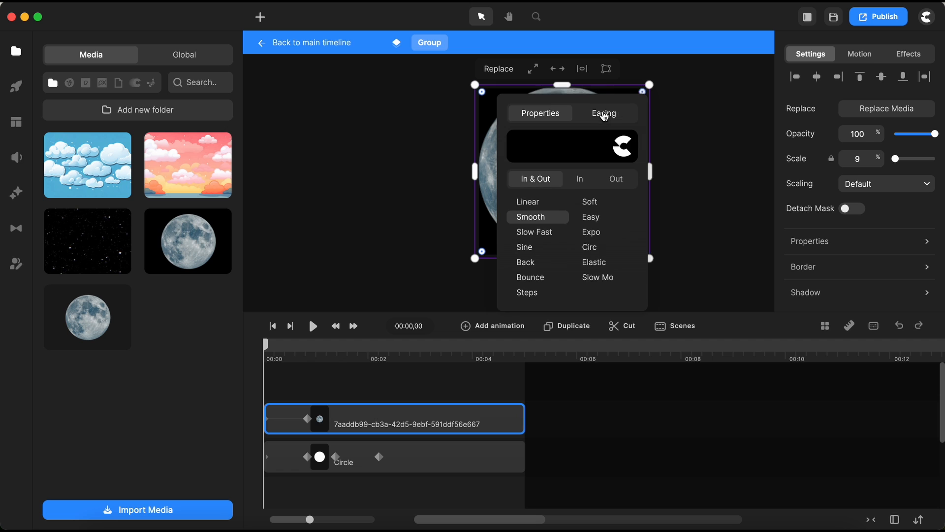
left_click(591, 234)
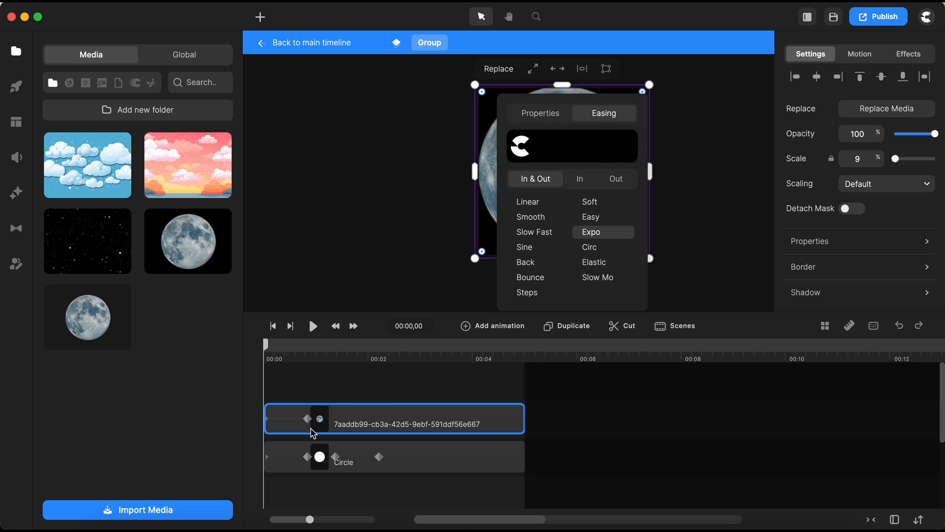
left_click(350, 385)
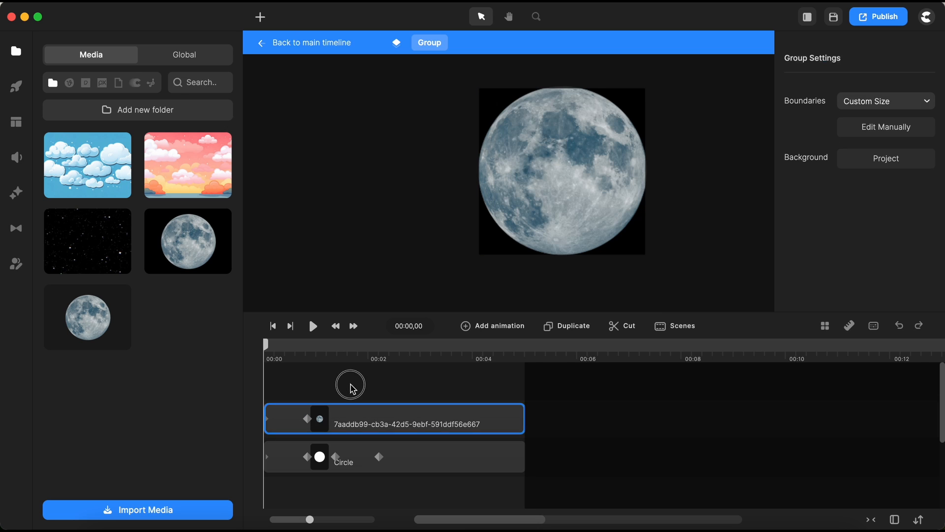
left_click(307, 419)
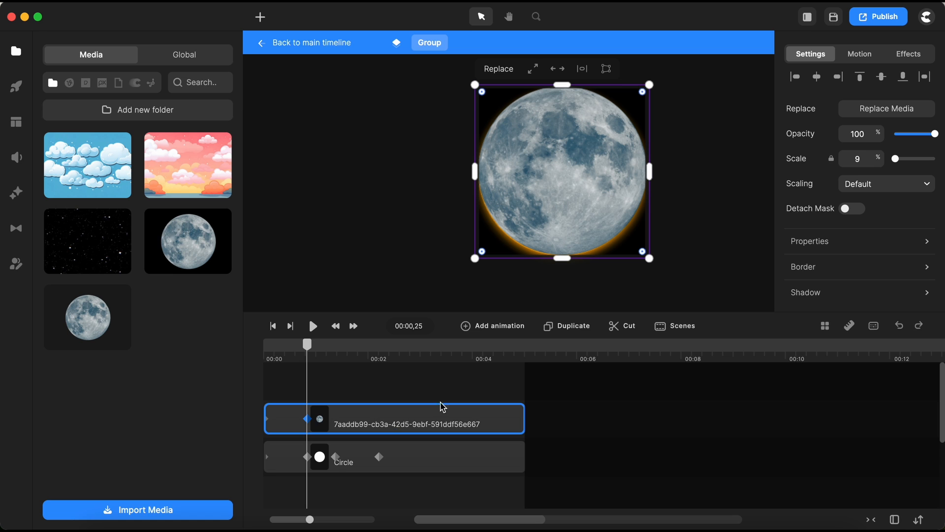
left_click_drag(661, 77, 472, 260)
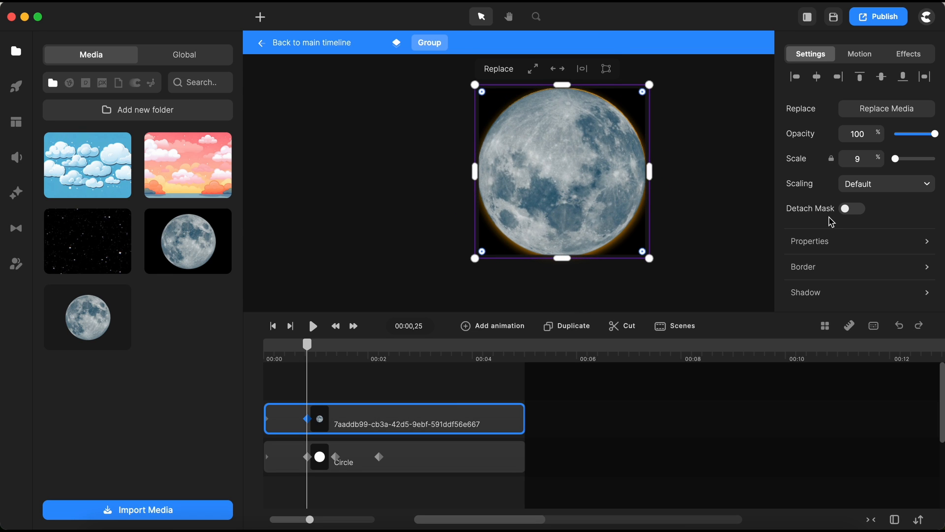
left_click_drag(933, 138, 858, 149)
Add Opacity and Rotation animations to the moon from 00:01,11 to 00:02,06.
left_click(336, 457)
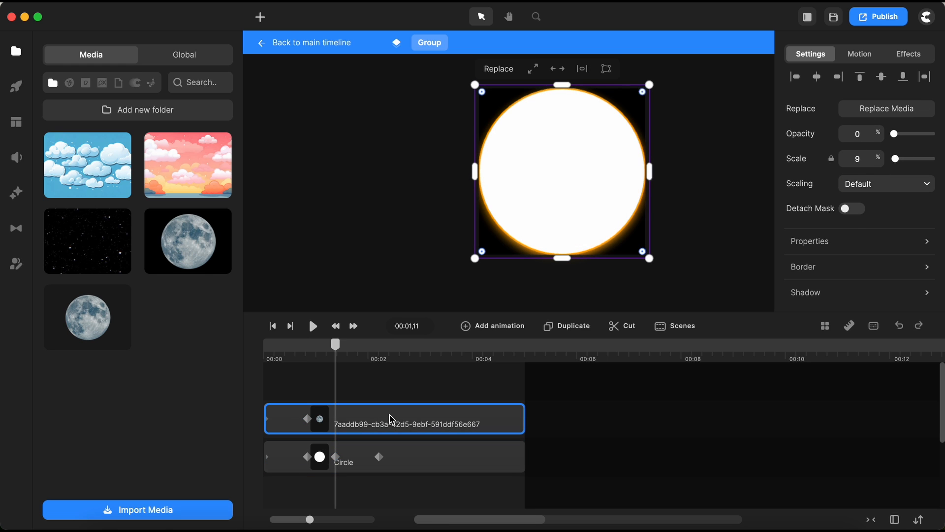
left_click(508, 326)
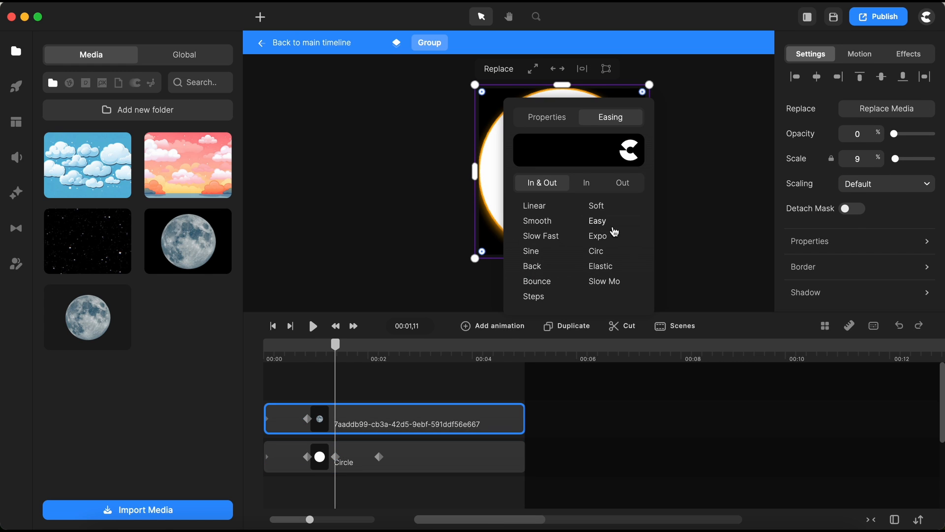
left_click(544, 117)
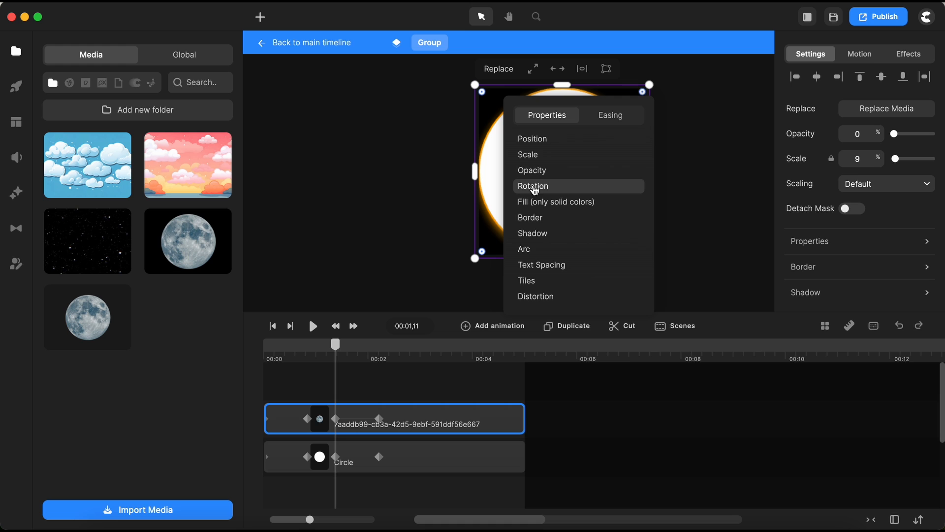
left_click(534, 186)
left_click(532, 170)
left_click(378, 419)
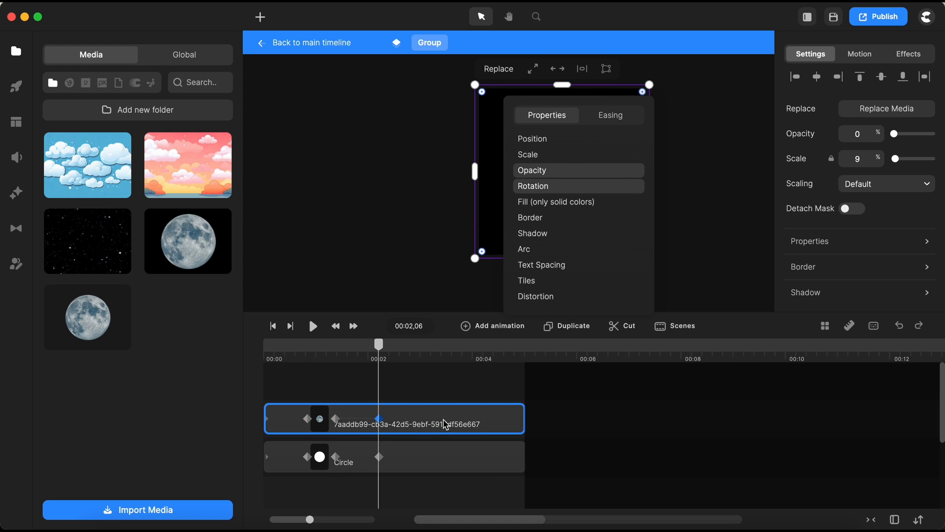
left_click(738, 247)
left_click(446, 423)
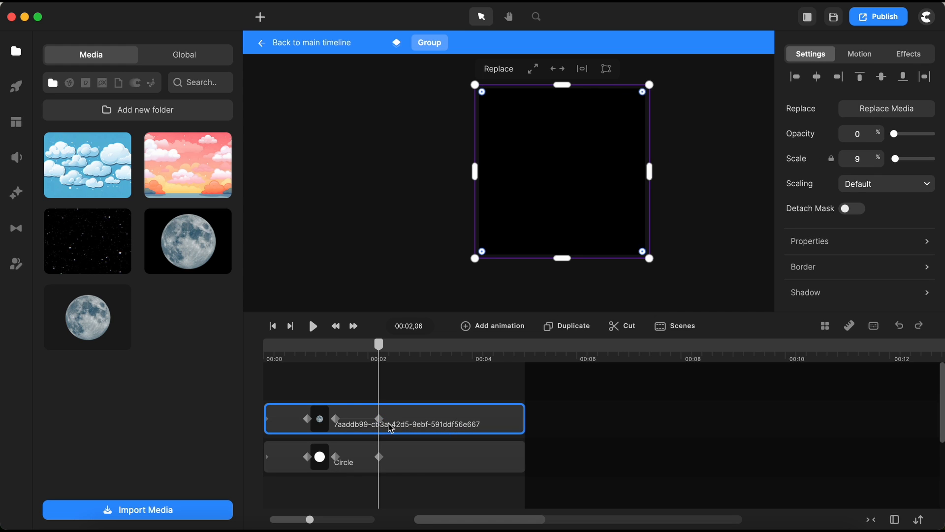
Set the moon's rotation to 0° and its opacity to 100% at 00:02,06.
left_click(863, 246)
double_click(731, 218)
type("0")
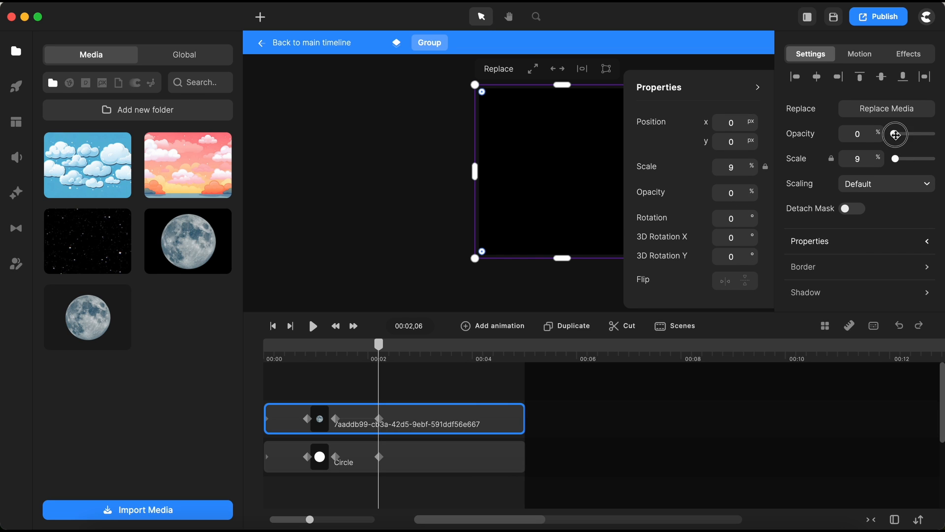
left_click_drag(896, 134, 935, 134)
left_click(411, 386)
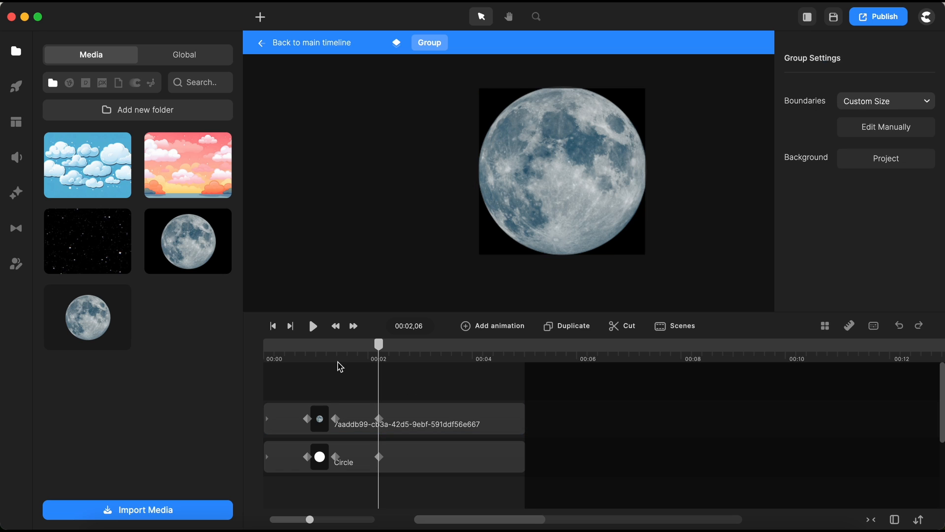
Play the group's animation from the start to preview it.
left_click(273, 325)
key("space")
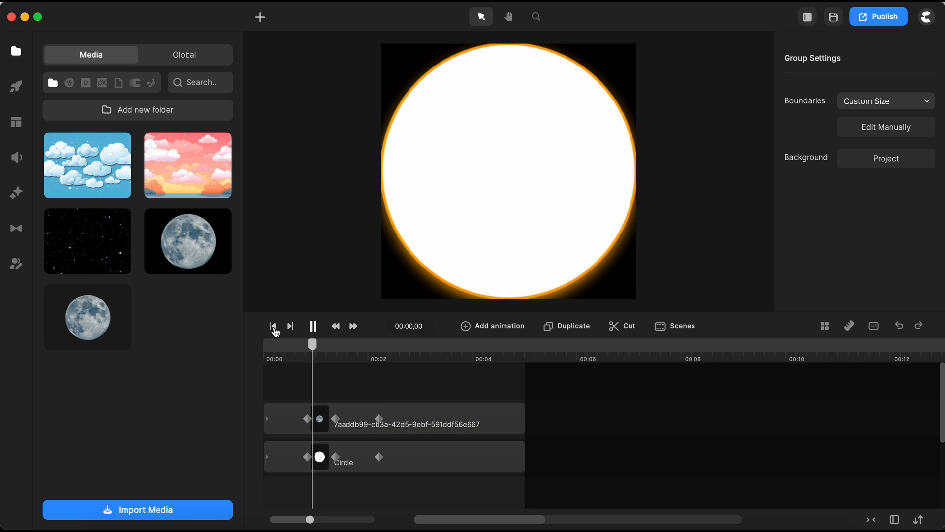
key("space")
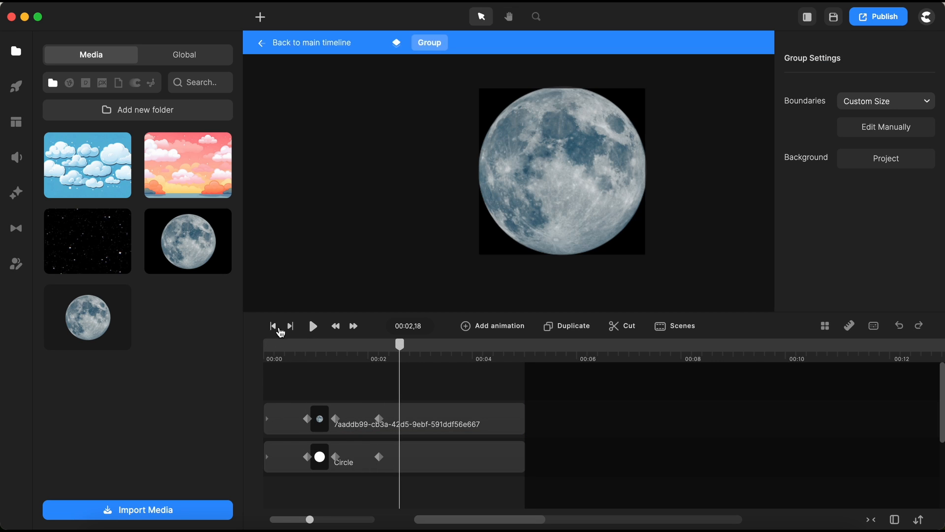
Return to the main timeline and add an Expo Position animation to the group near the start.
left_click(332, 42)
left_click_drag(396, 351, 264, 372)
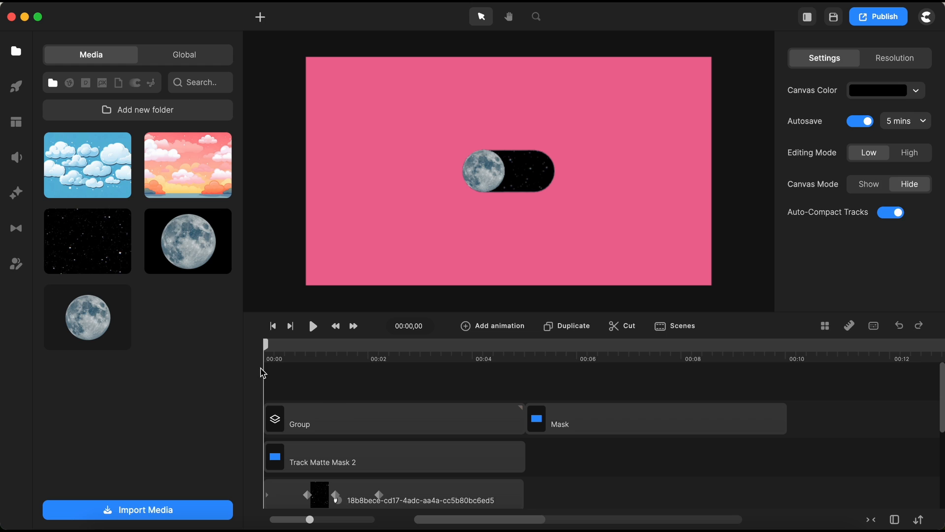
left_click(354, 419)
scroll(354, 419, "down", 1)
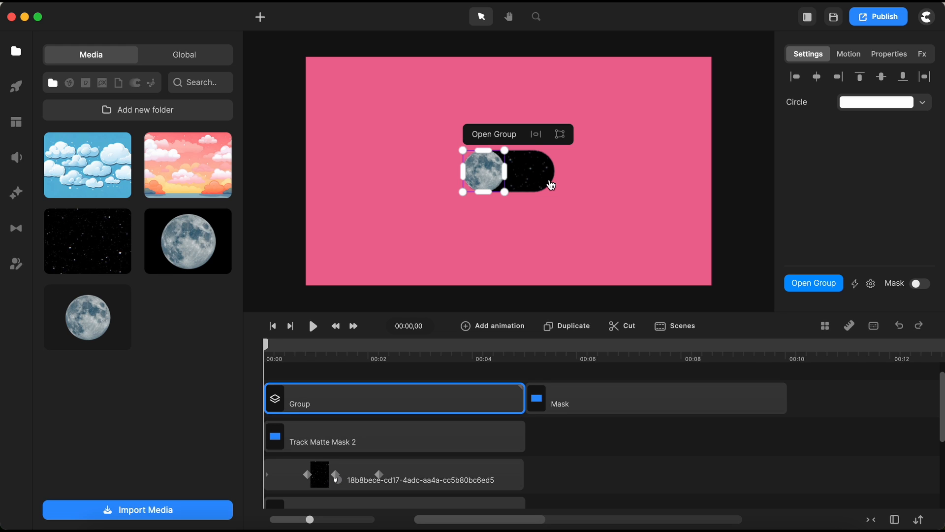
left_click(496, 327)
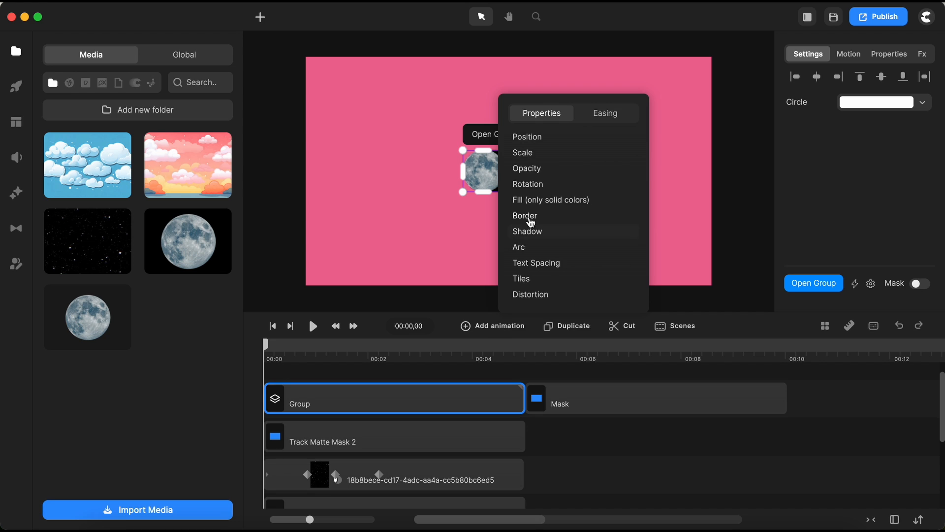
left_click(525, 139)
left_click(604, 114)
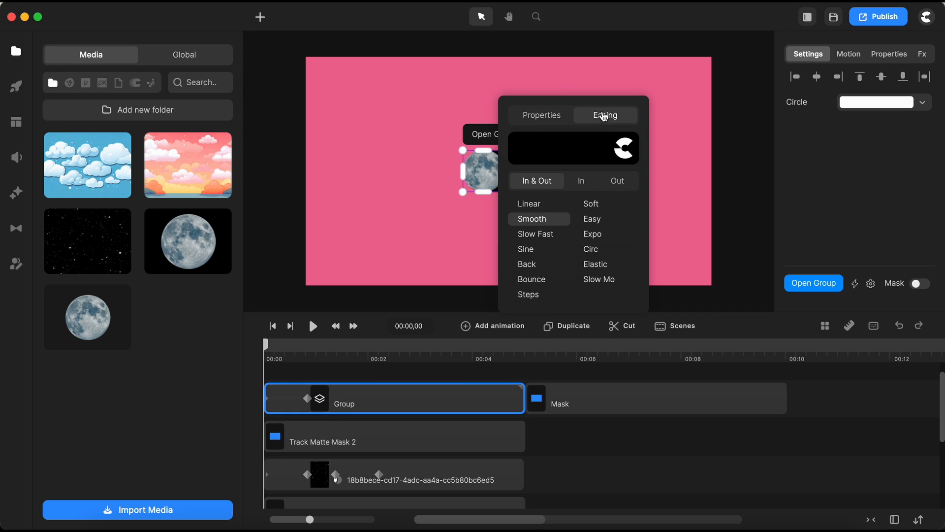
left_click(593, 234)
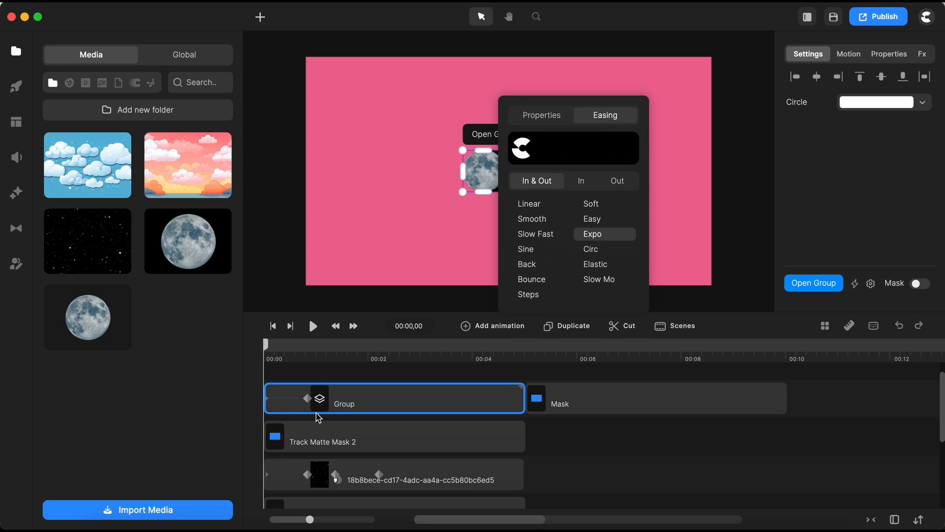
left_click(307, 399)
Move the group to the right end of the rounded starry mask at 00:00,25.
left_click(369, 382)
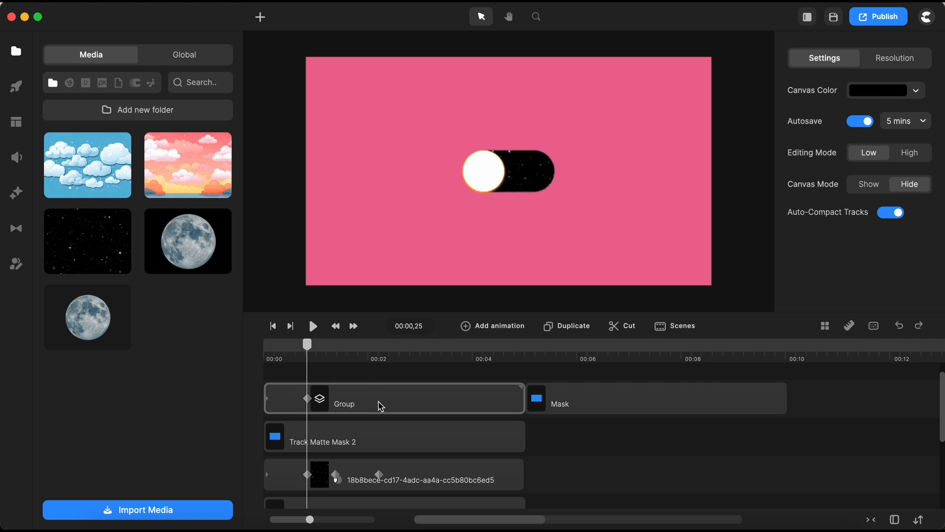
left_click(380, 402)
scroll(499, 170, "up", 5)
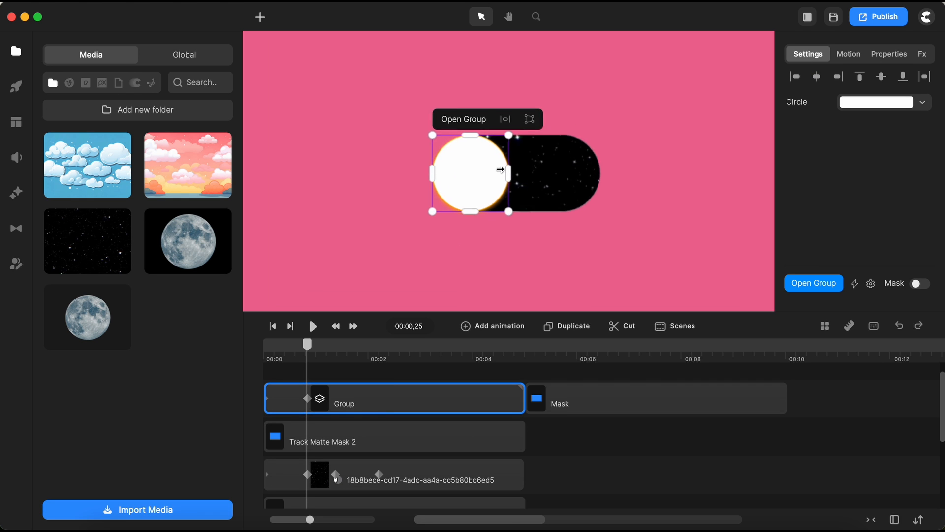
left_click_drag(443, 194, 683, 187)
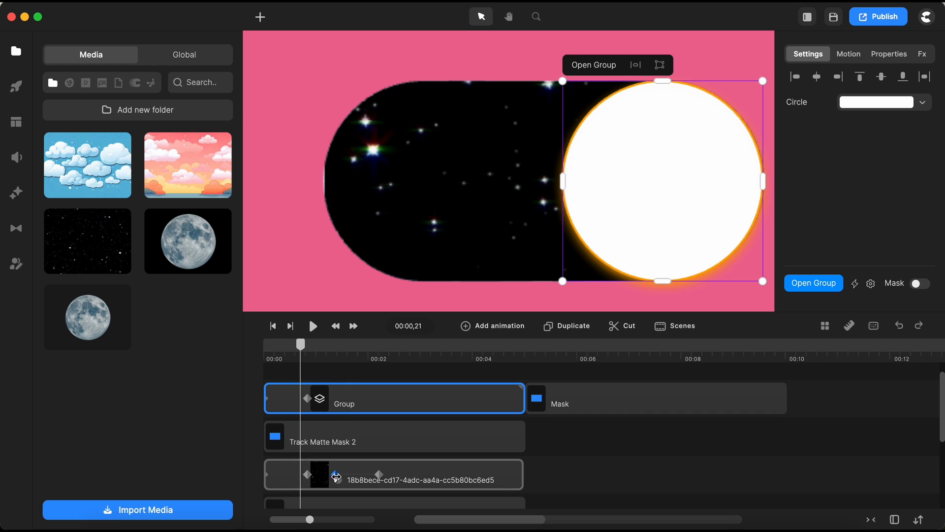
Add a second Expo Position animation to the group ending at 00:02,06, moving it to the mask's left end.
left_click(335, 475)
left_click(377, 410)
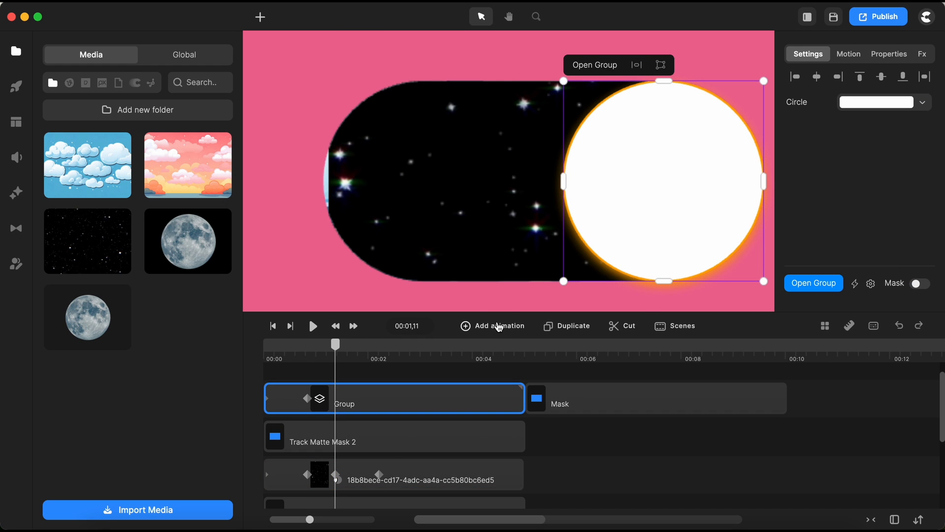
left_click(493, 326)
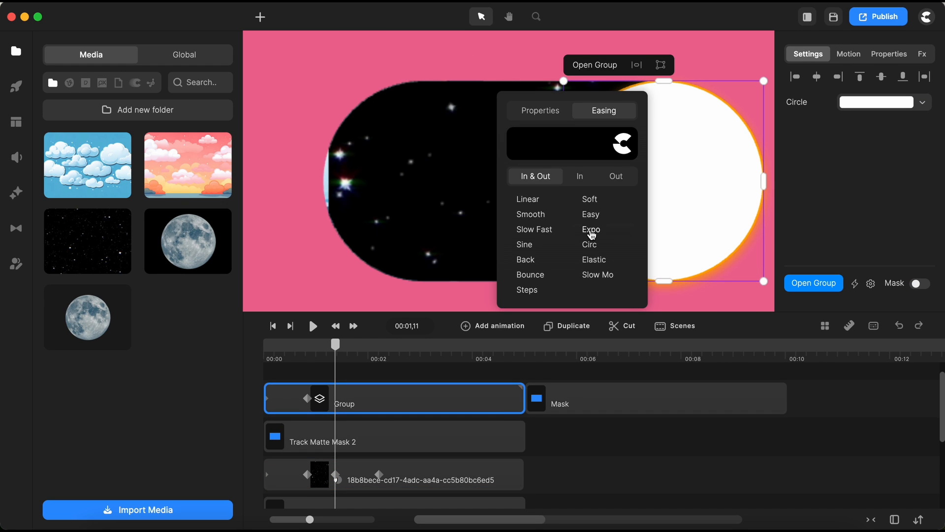
left_click(591, 231)
left_click(534, 118)
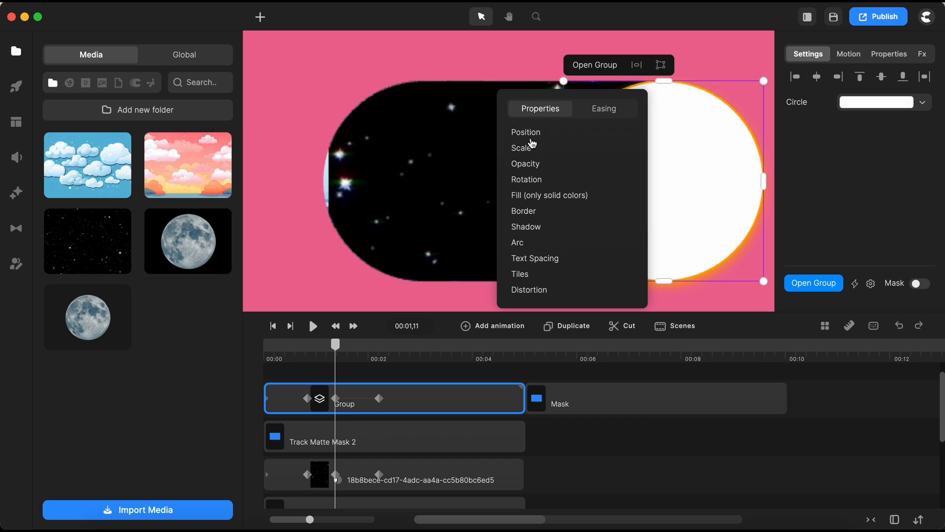
left_click(379, 398)
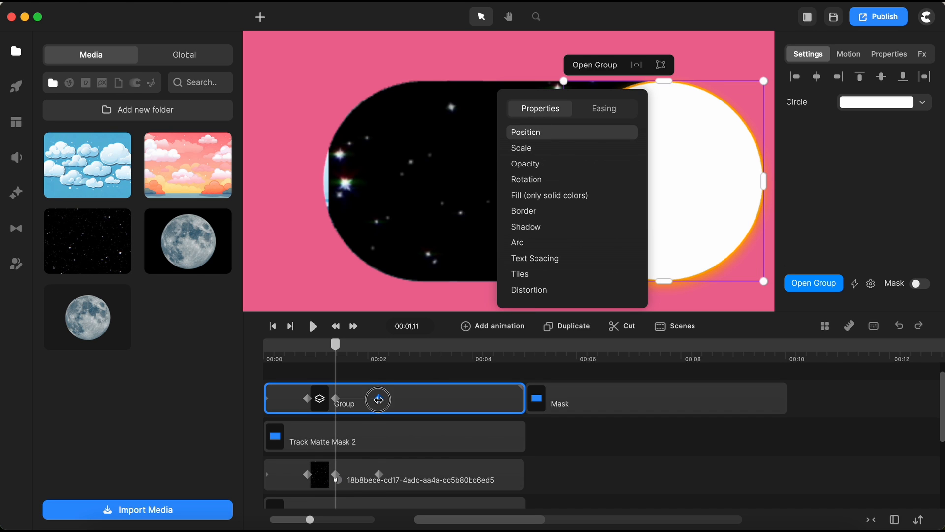
left_click(454, 380)
left_click(452, 401)
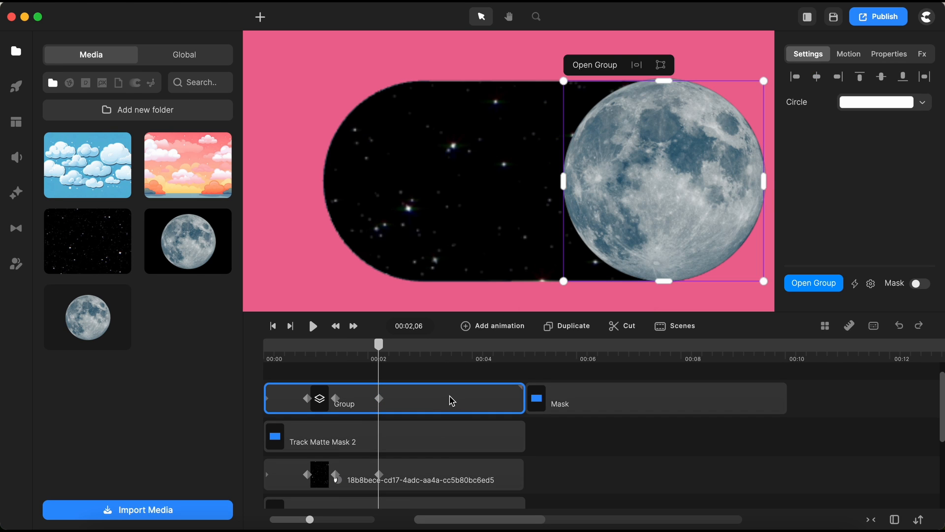
left_click_drag(637, 223, 409, 223)
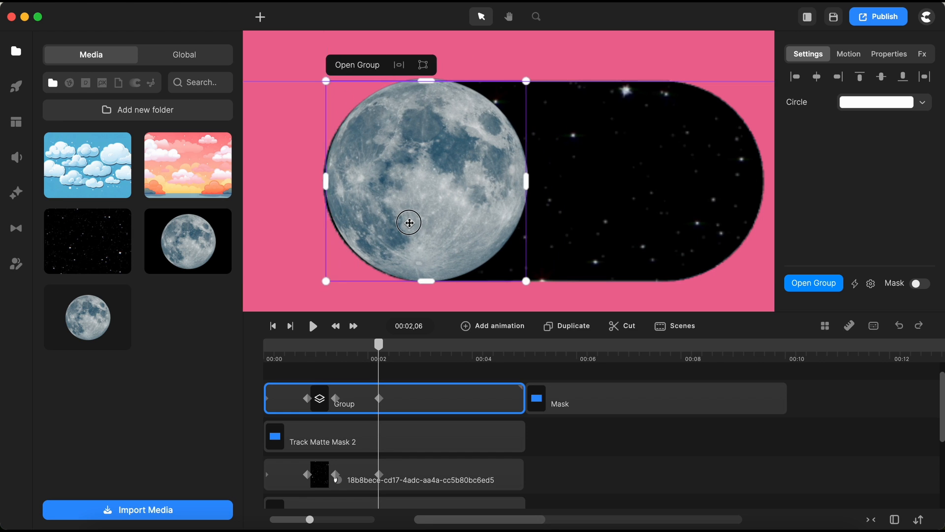
Play the main timeline from the start to preview the sliding moon animation.
left_click(272, 326)
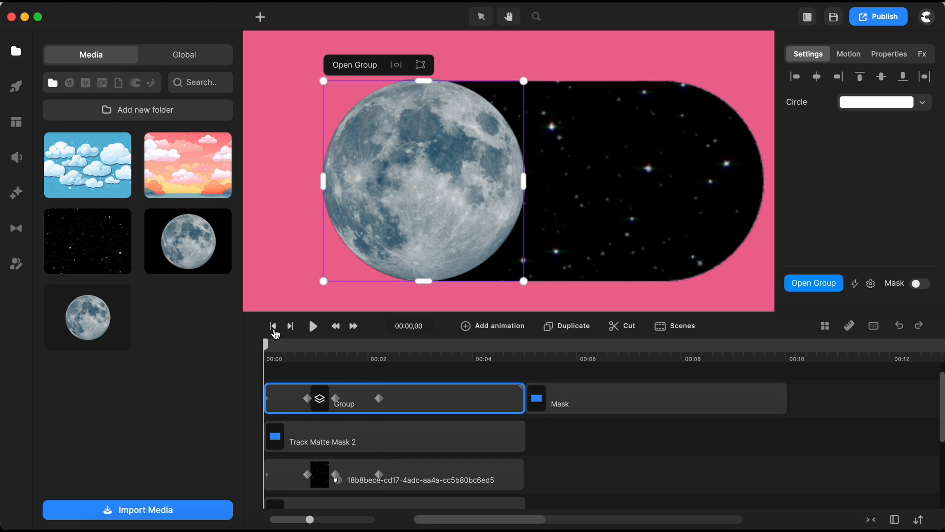
key("space")
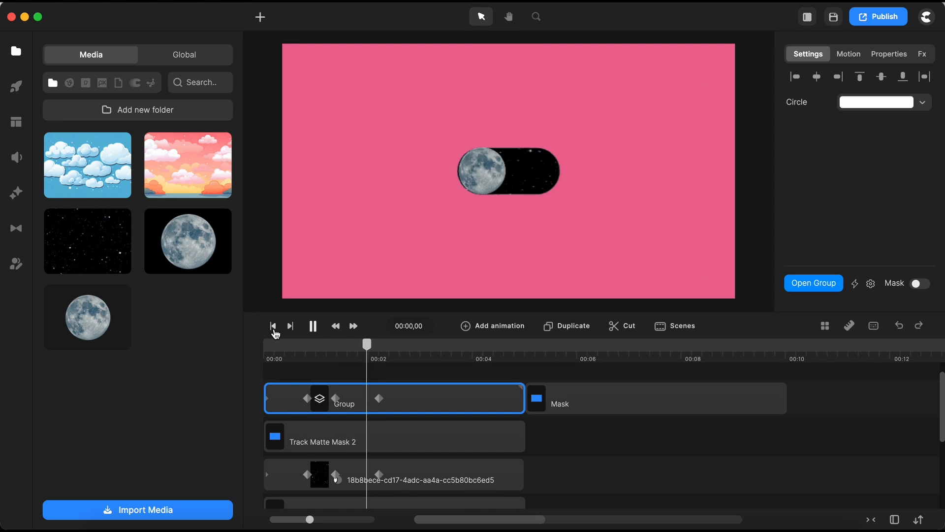
left_click(451, 402)
left_click_drag(284, 348, 308, 363)
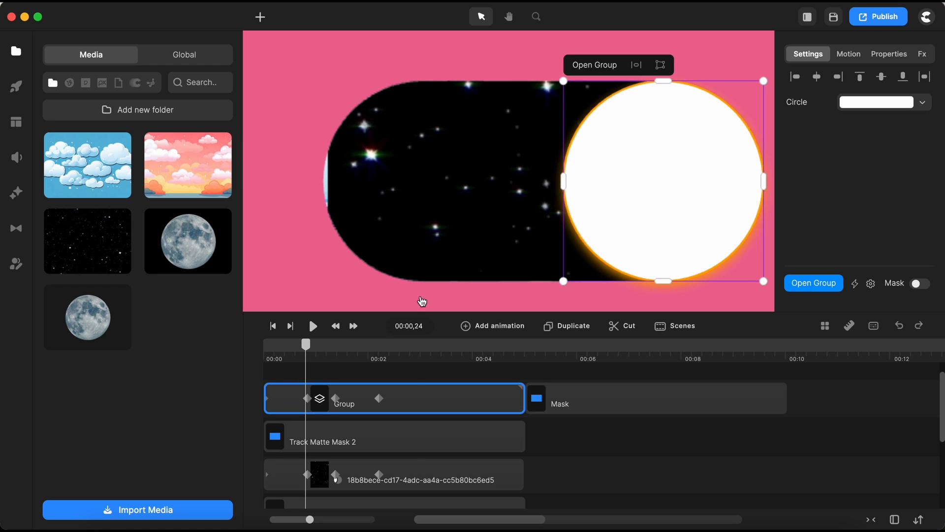
scroll(451, 292, "down", 5)
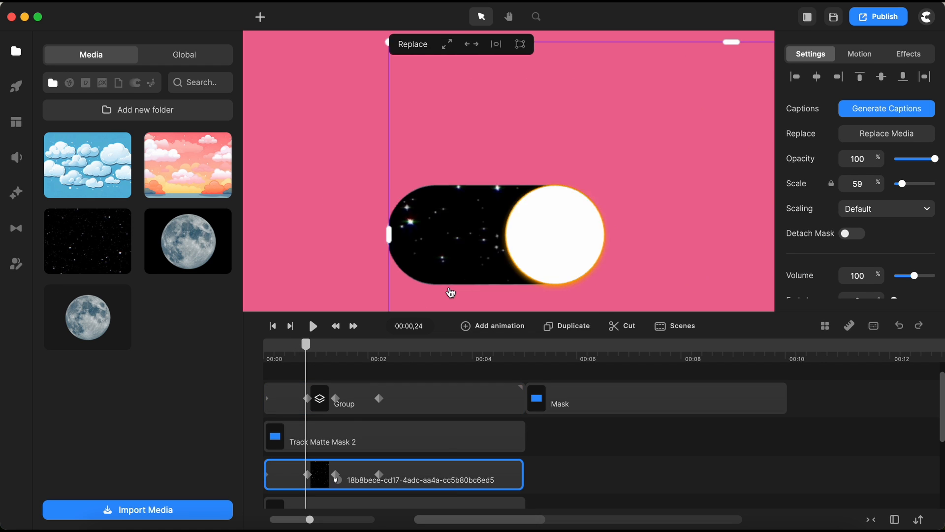
Add an Expo Position animation to Track Matte Mask 2 starting at the beginning of the timeline.
scroll(452, 240, "down", 2)
scroll(445, 277, "up", 5)
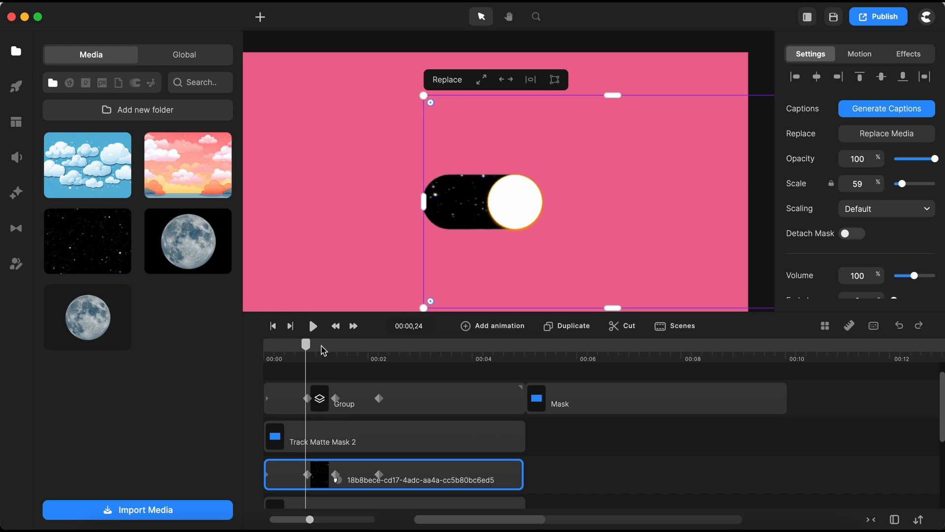
left_click(390, 437)
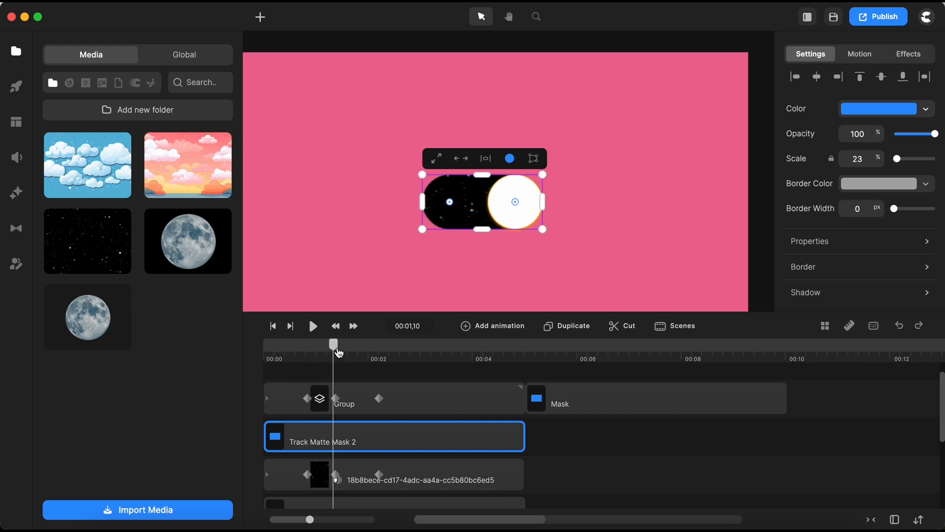
left_click_drag(334, 344, 261, 365)
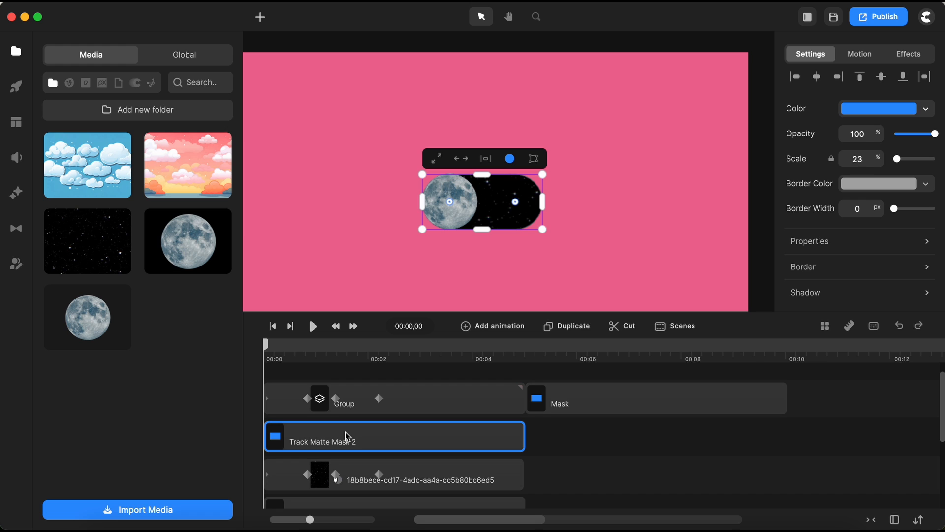
left_click(487, 328)
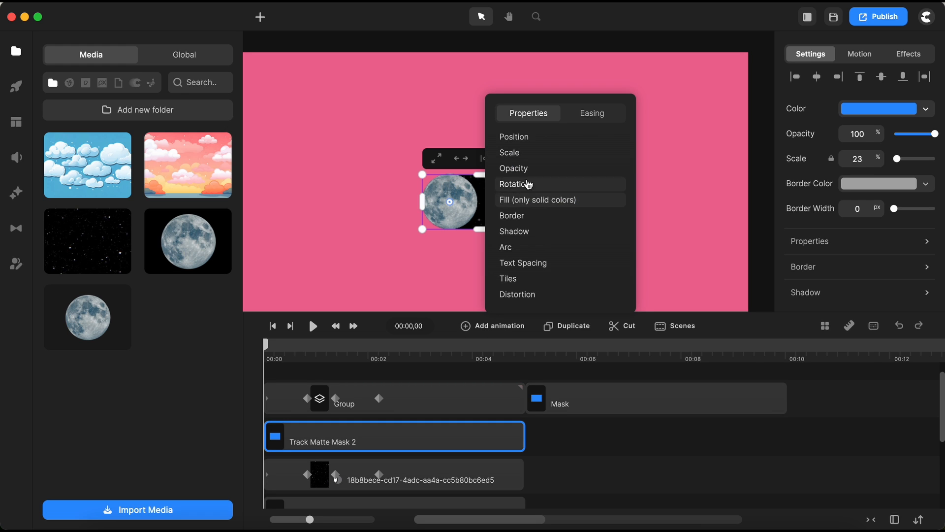
left_click(523, 137)
left_click(602, 112)
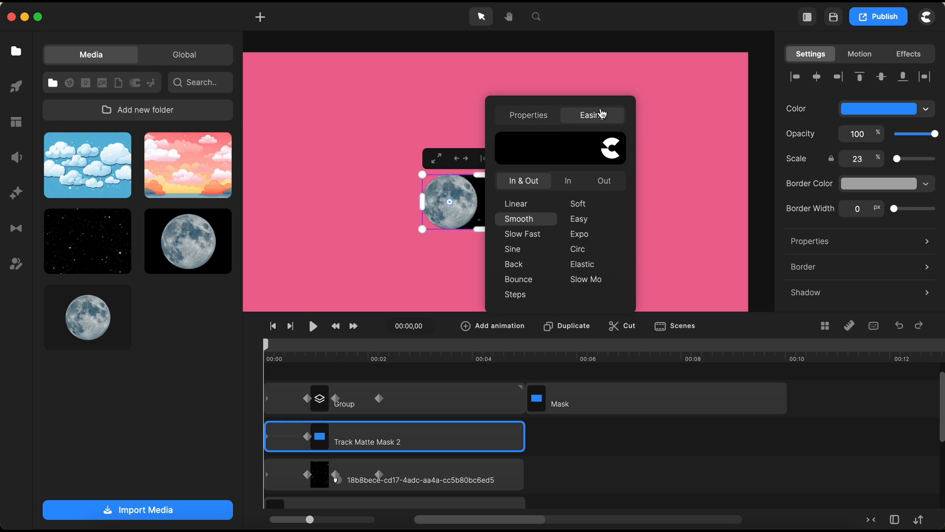
left_click(579, 234)
left_click(308, 436)
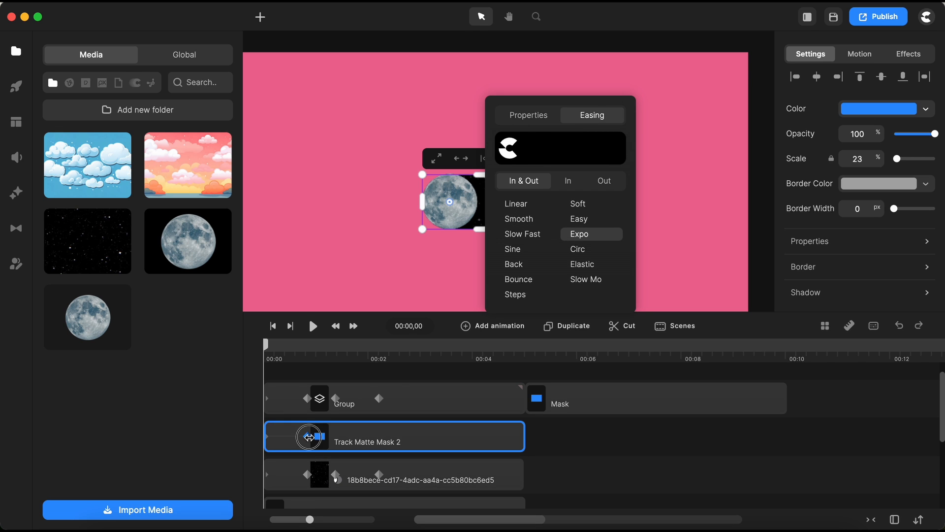
left_click(597, 458)
left_click(513, 446)
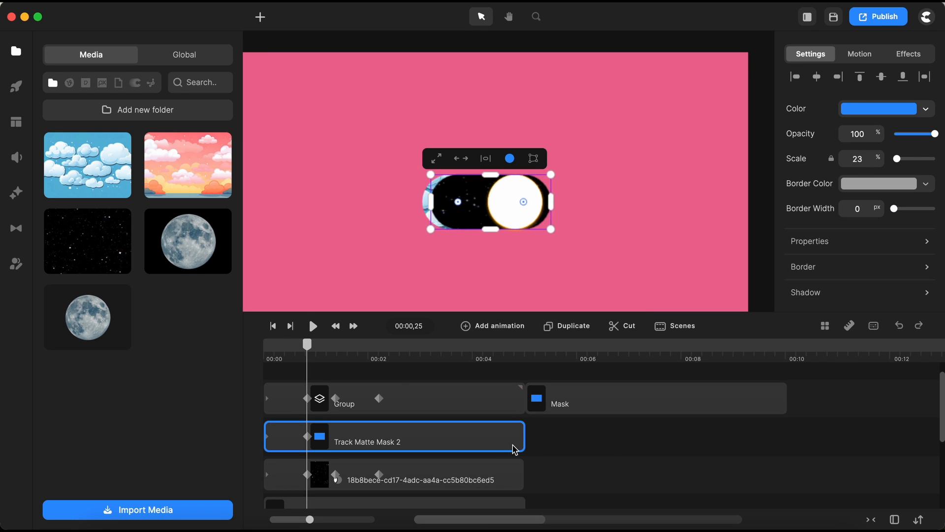
Add a second Expo Position animation to Track Matte Mask 2 from 00:01,11.
scroll(496, 206, "up", 5)
scroll(496, 207, "up", 3)
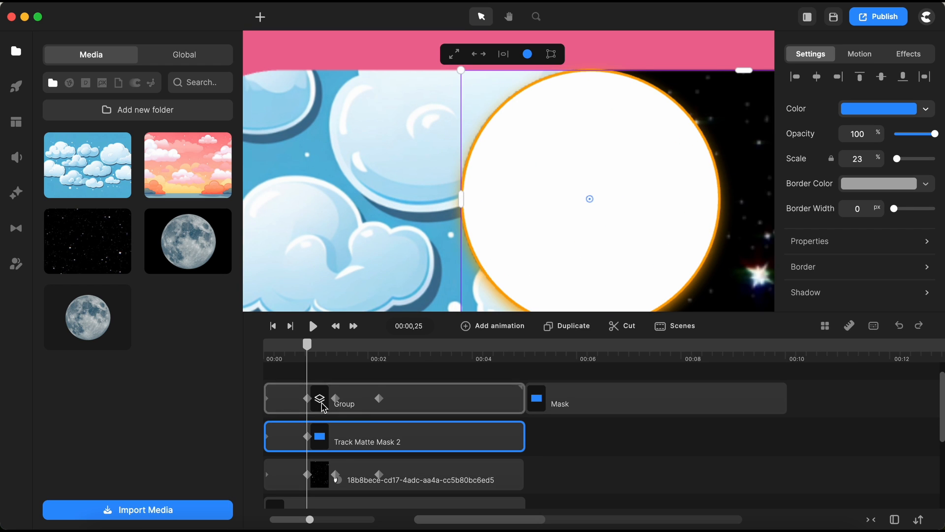
left_click(336, 476)
left_click(394, 438)
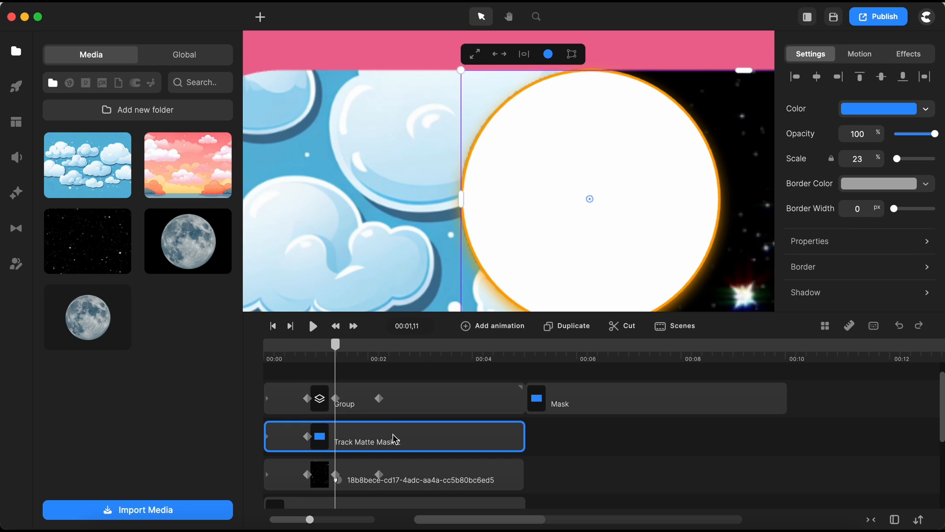
scroll(428, 220, "down", 5)
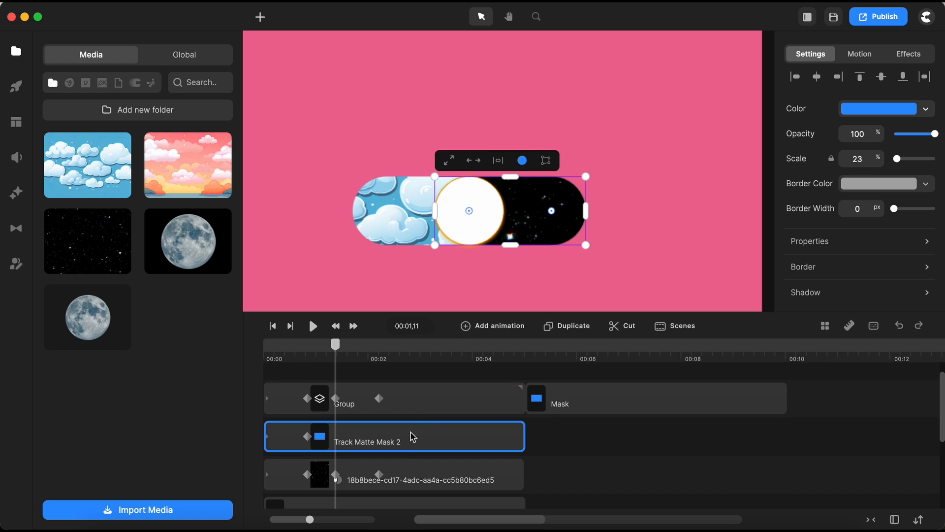
left_click(511, 327)
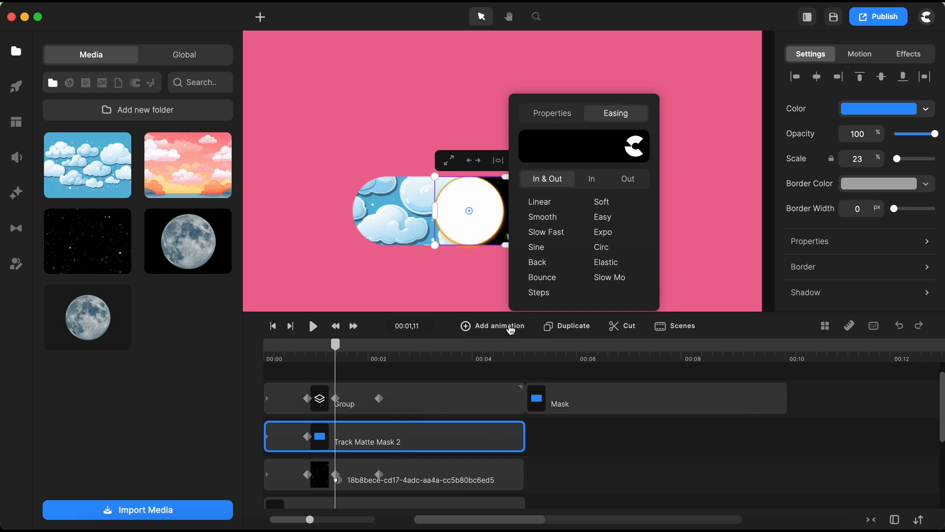
left_click(604, 236)
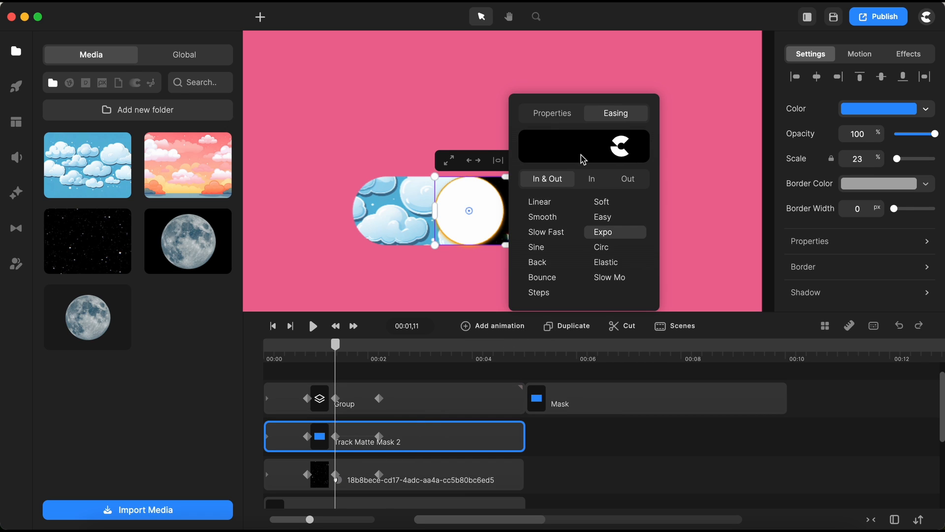
left_click(552, 113)
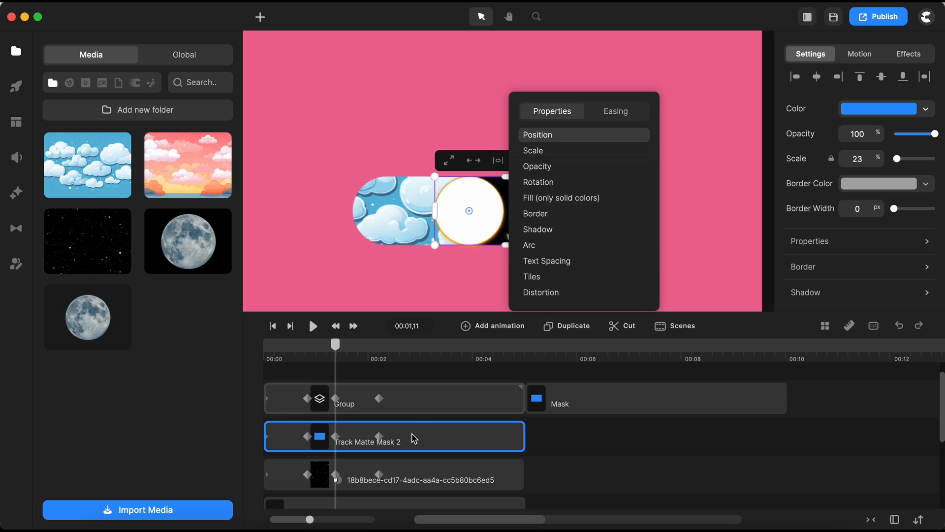
Set Track Matte Mask 2's position X to 0 at the second animation's end keyframe at 00:02,06.
left_click(379, 436)
left_click(460, 440)
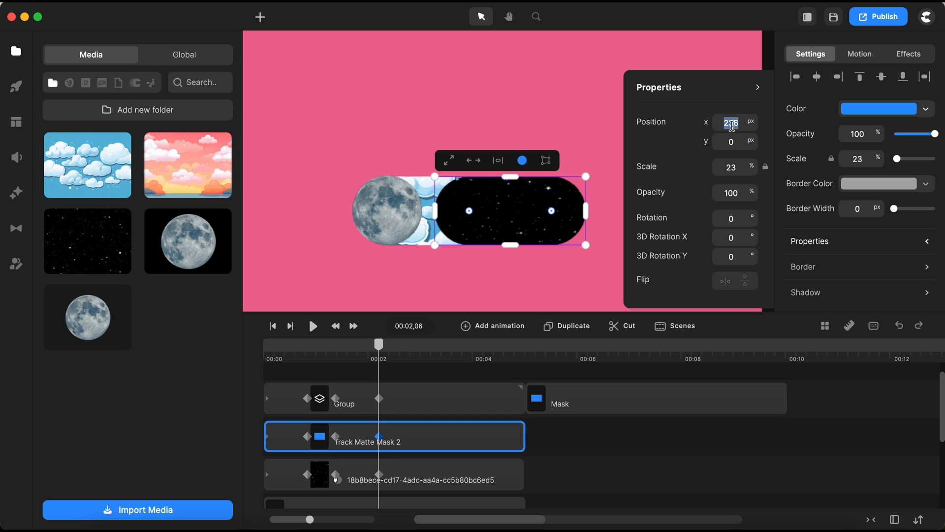
key("BackSpace")
left_click(736, 140)
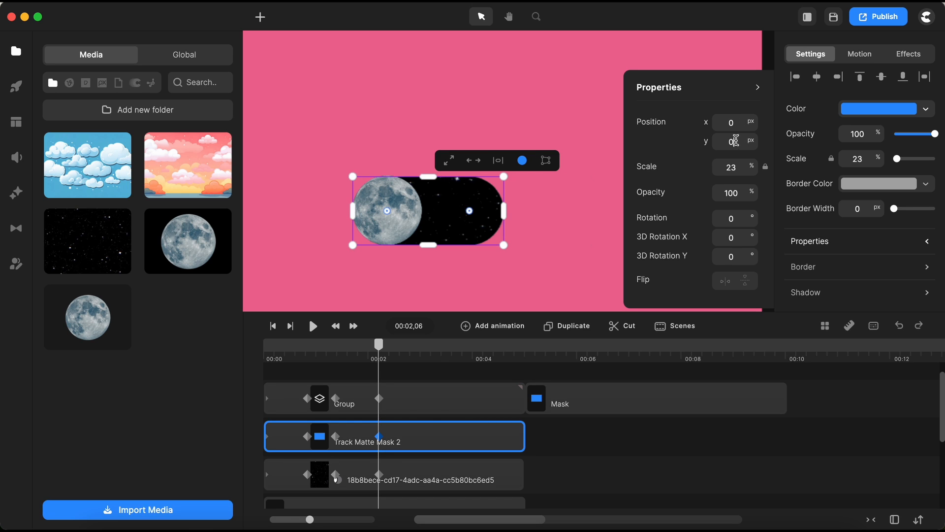
left_click(573, 440)
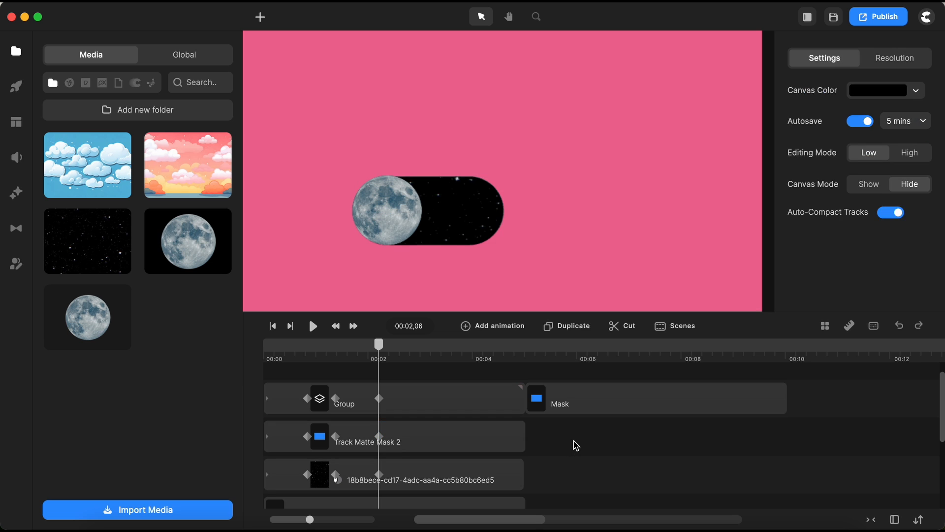
Group all layers except the Mask and Rounded Rect layers into one new group.
left_click_drag(377, 344, 262, 369)
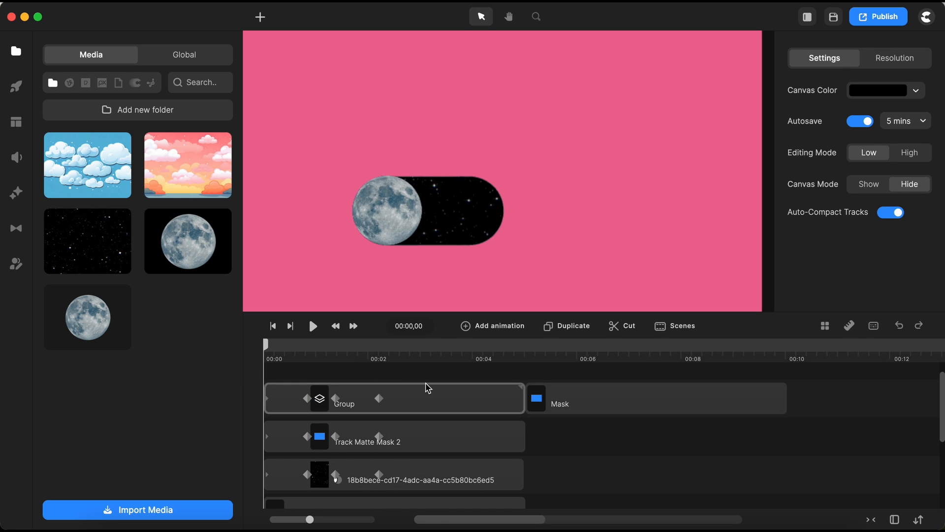
left_click_drag(528, 312, 534, 277)
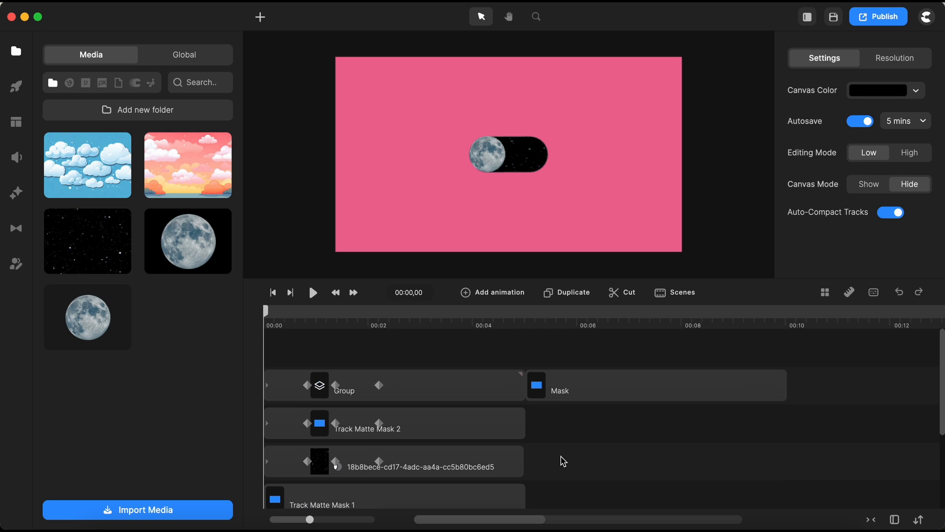
left_click_drag(576, 389, 332, 356)
left_click(568, 393)
scroll(562, 345, "down", 3)
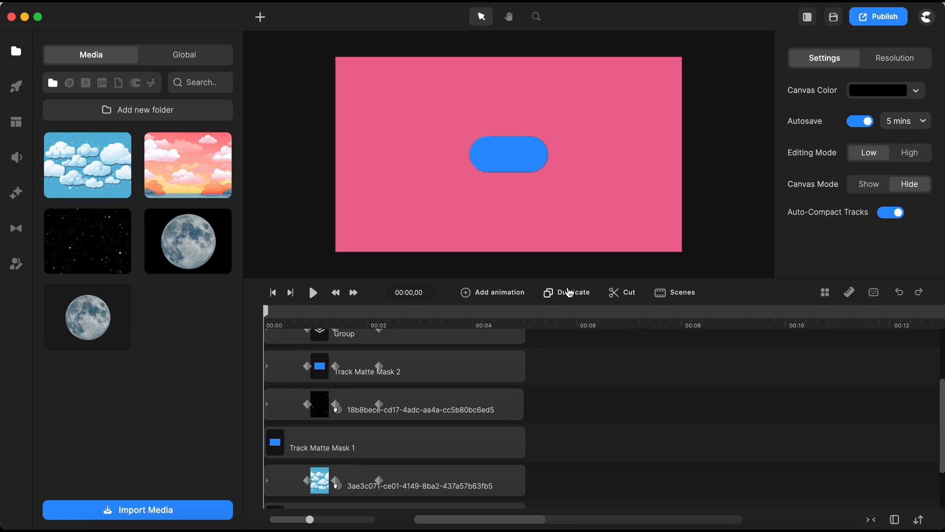
scroll(569, 388, "up", 2)
scroll(570, 388, "down", 1)
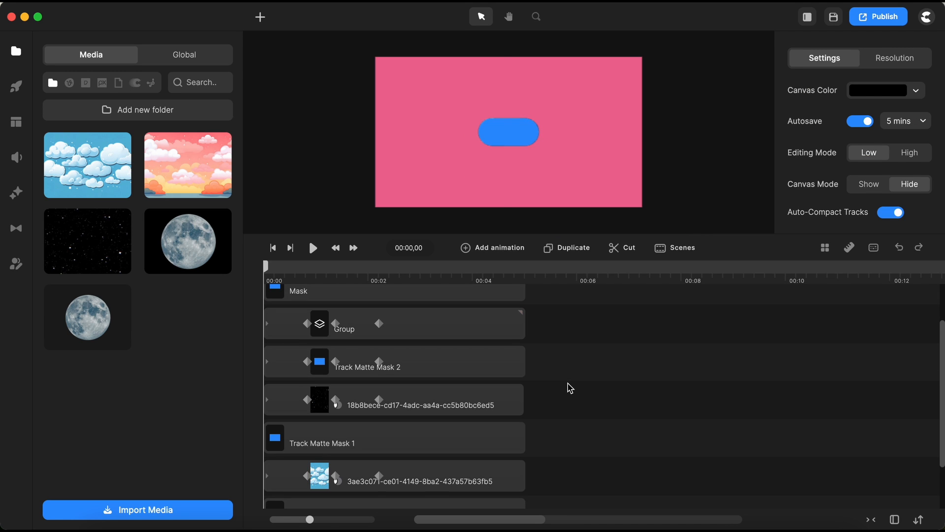
key("super+a")
scroll(570, 388, "down", 2)
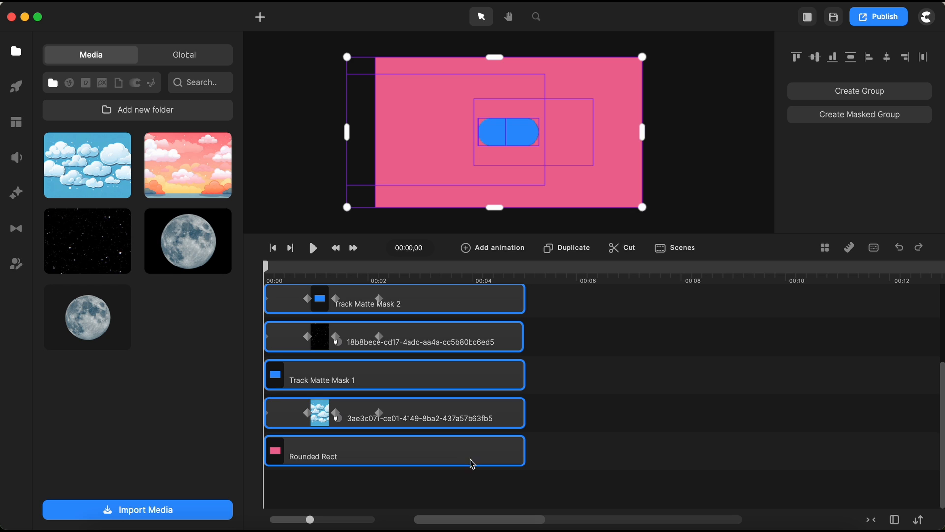
left_click(473, 463, "shift")
scroll(577, 420, "up", 4)
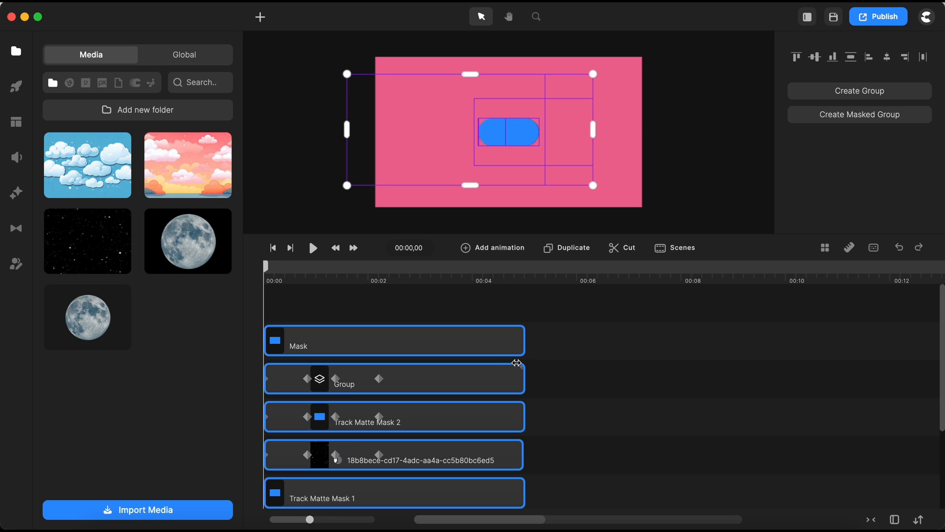
left_click(514, 347, "shift")
scroll(612, 414, "down", 3)
scroll(613, 415, "up", 1)
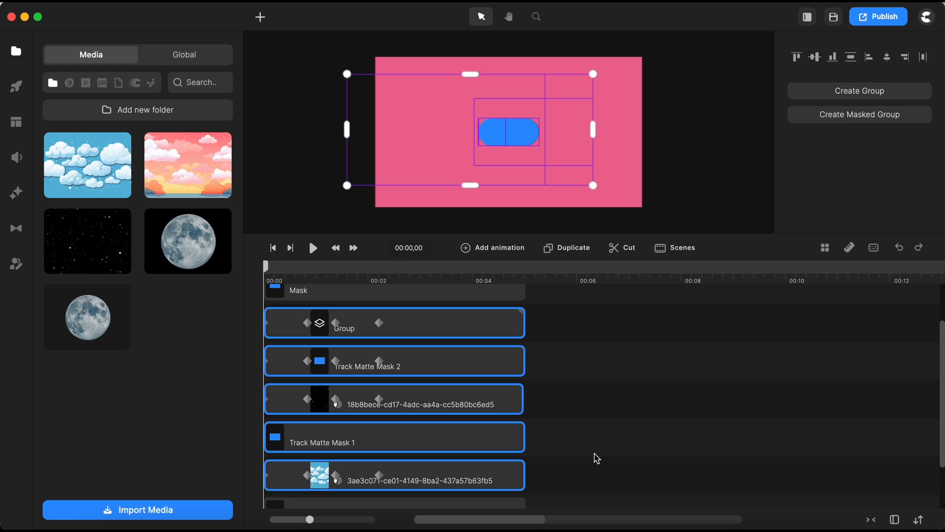
key("super+g")
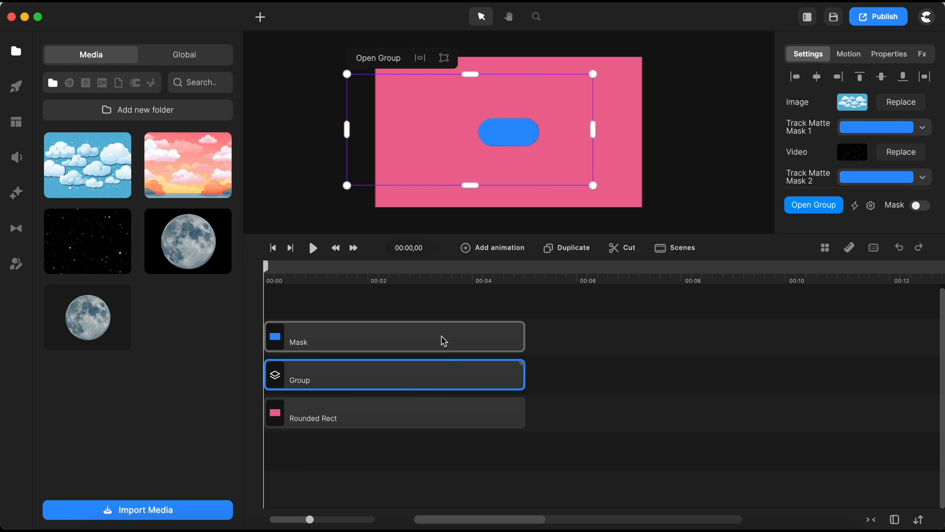
Mask the new group with the Mask layer using Mask Group with Mask.
left_click(444, 339, "shift")
right_click(444, 339)
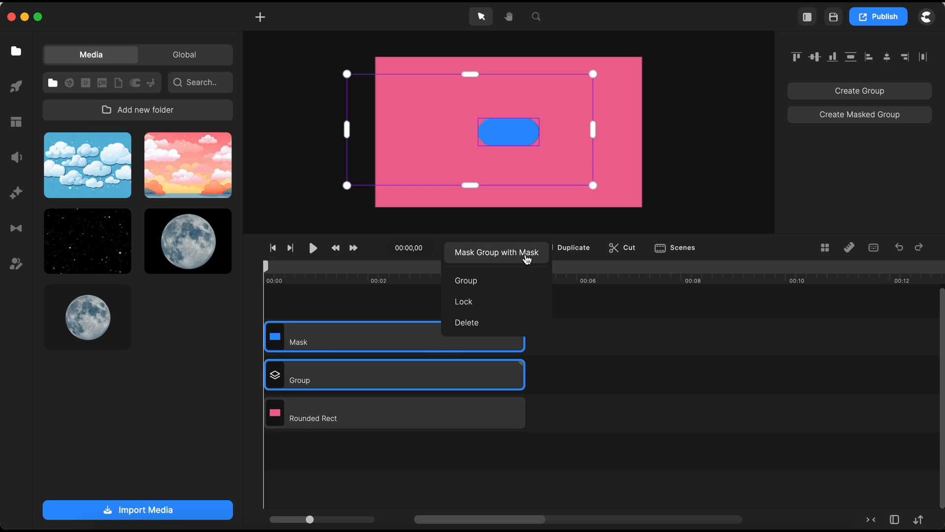
left_click(527, 258)
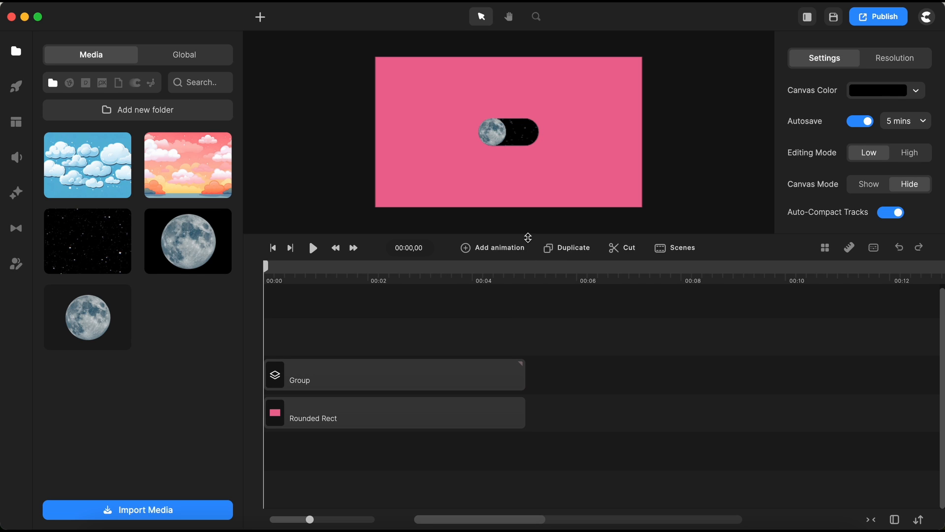
Play the main timeline from the start to preview the finished moon toggle animation.
left_click_drag(526, 234, 524, 398)
left_click(313, 411)
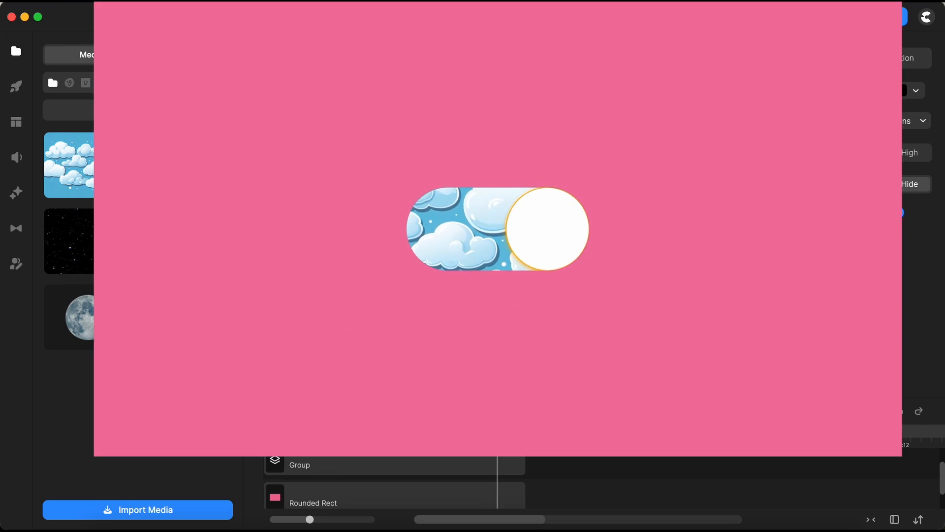
left_click(275, 413)
key("space")
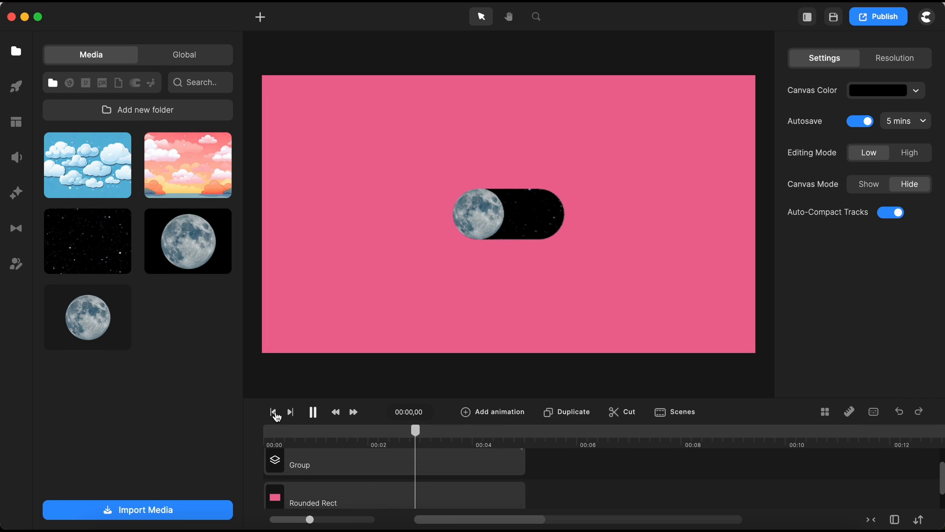
key("space")
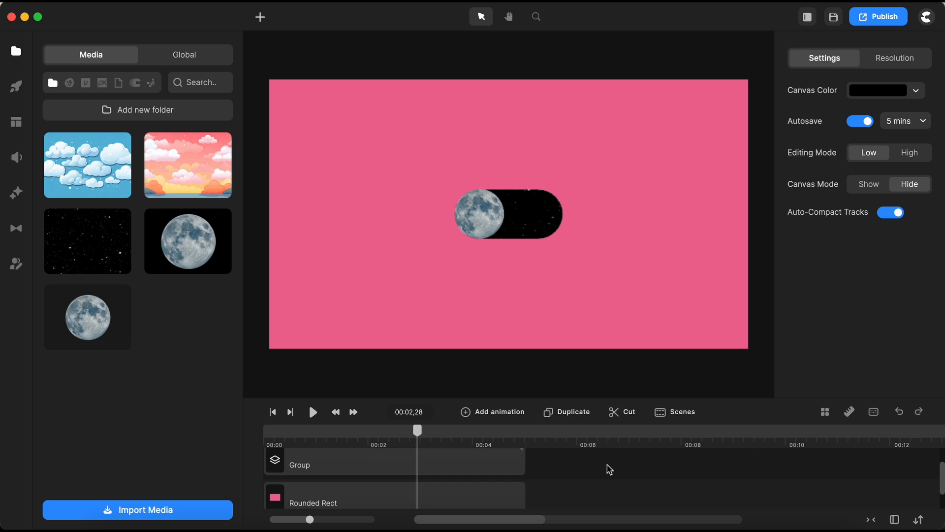
scroll(610, 469, "up", 1)
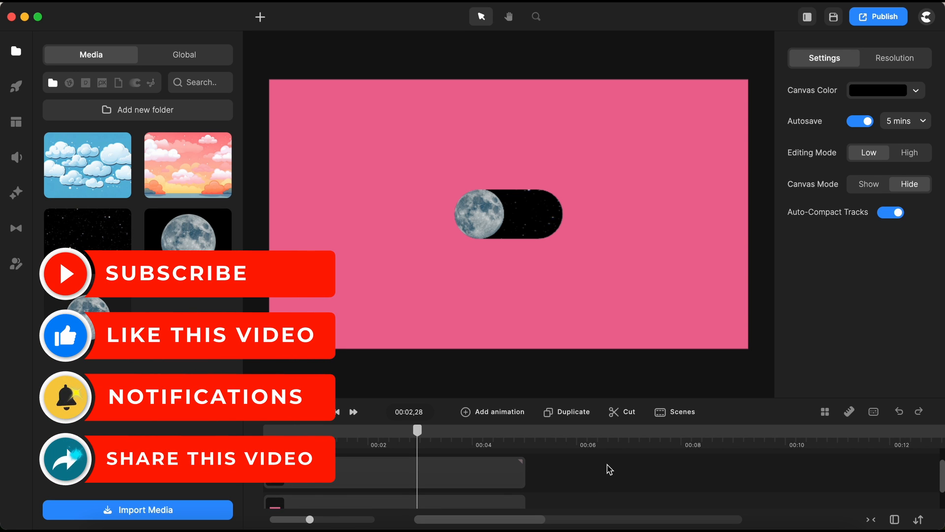
left_click(273, 412)
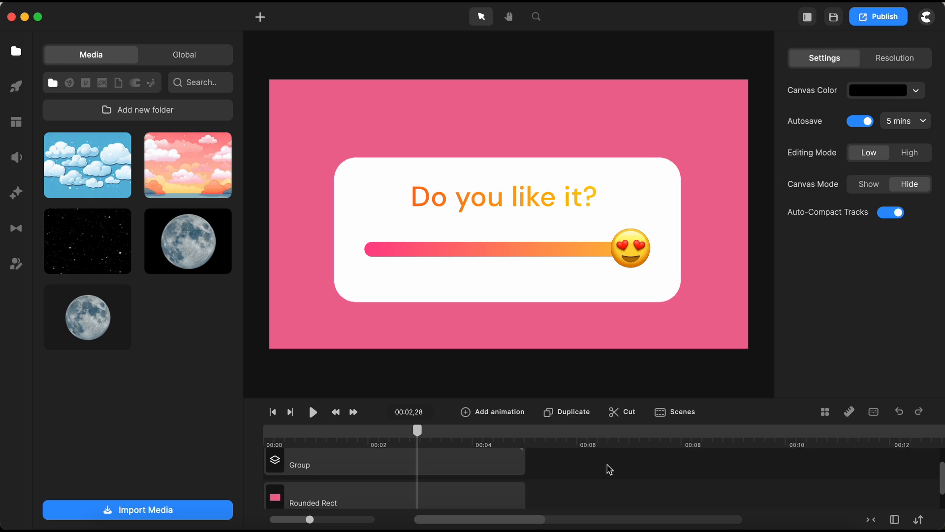
scroll(609, 469, "up", 1)
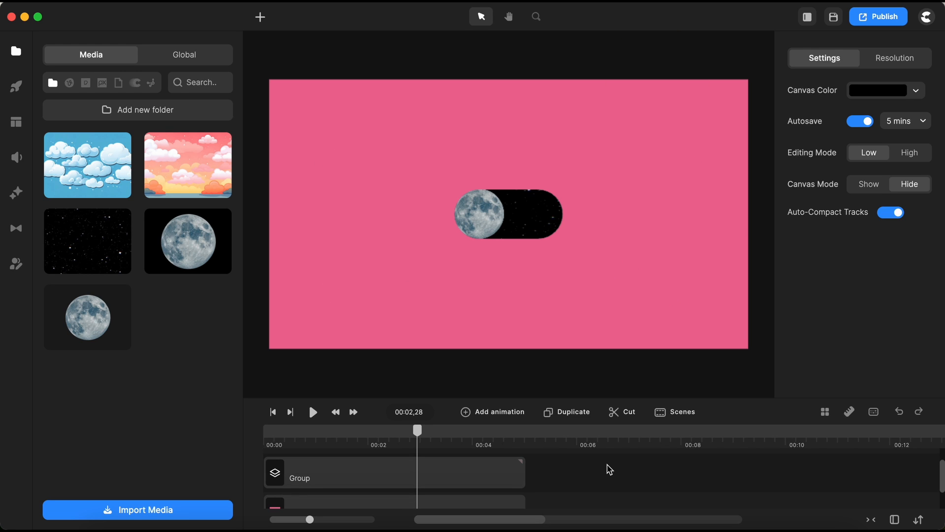
left_click(273, 411)
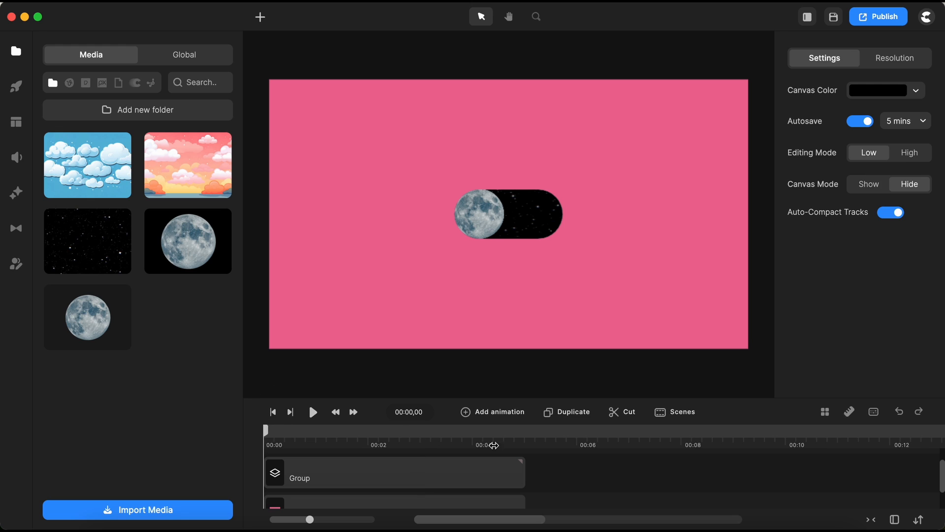